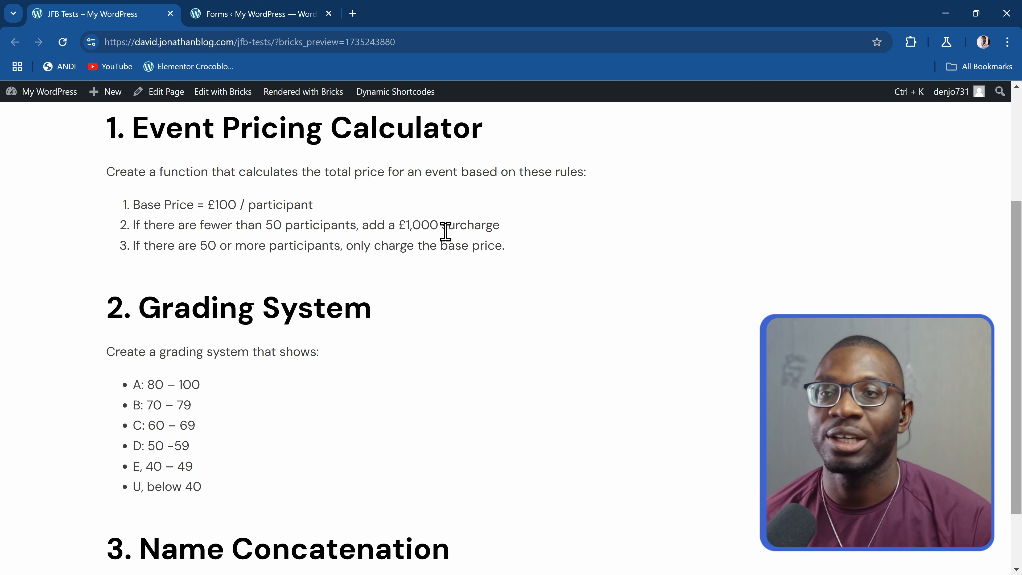
# Create a new form in the forms admin page, starting from scratch instead of a predefined pattern
pyautogui.hotkey('ctrl', 'Tab')
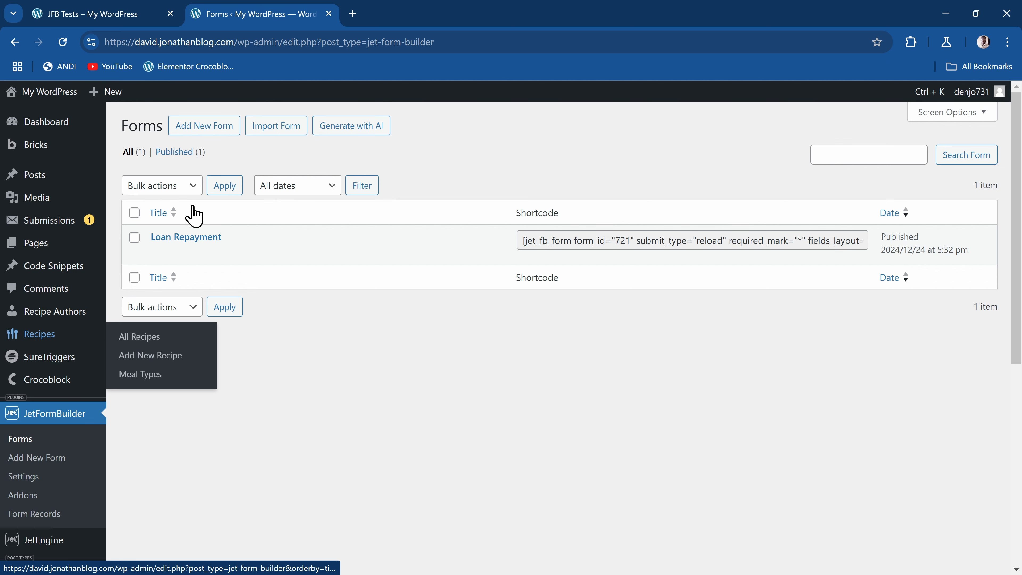
pyautogui.click(206, 132)
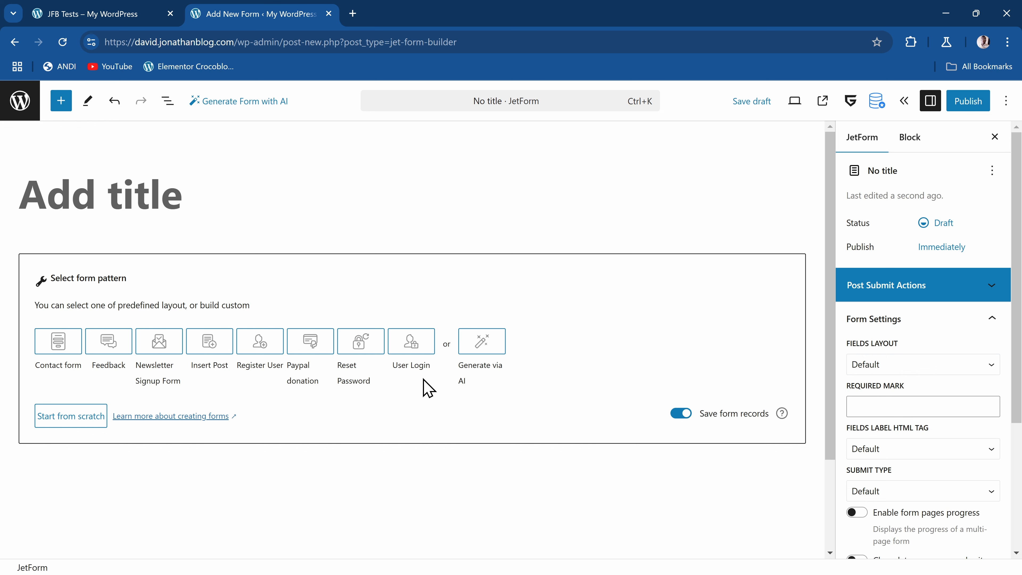
pyautogui.click(65, 418)
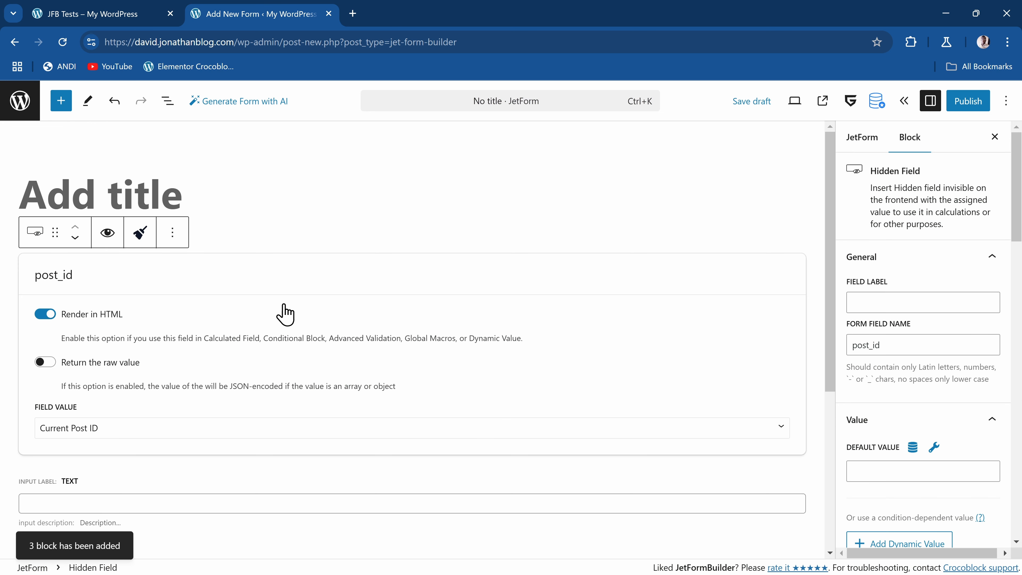
# Delete the default post_id, text_field and Action Button blocks from the form
pyautogui.click(168, 103)
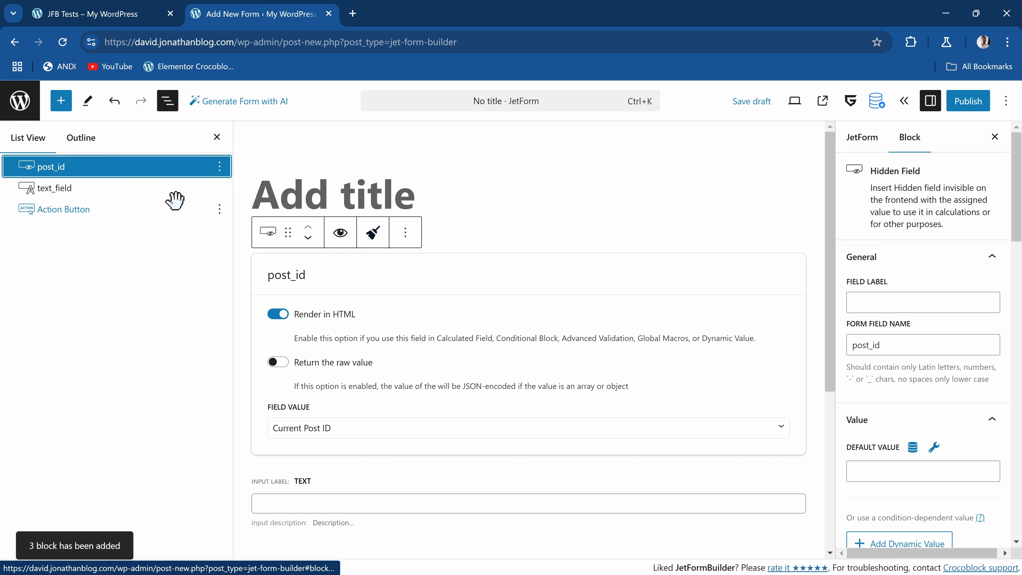
pyautogui.click(219, 165)
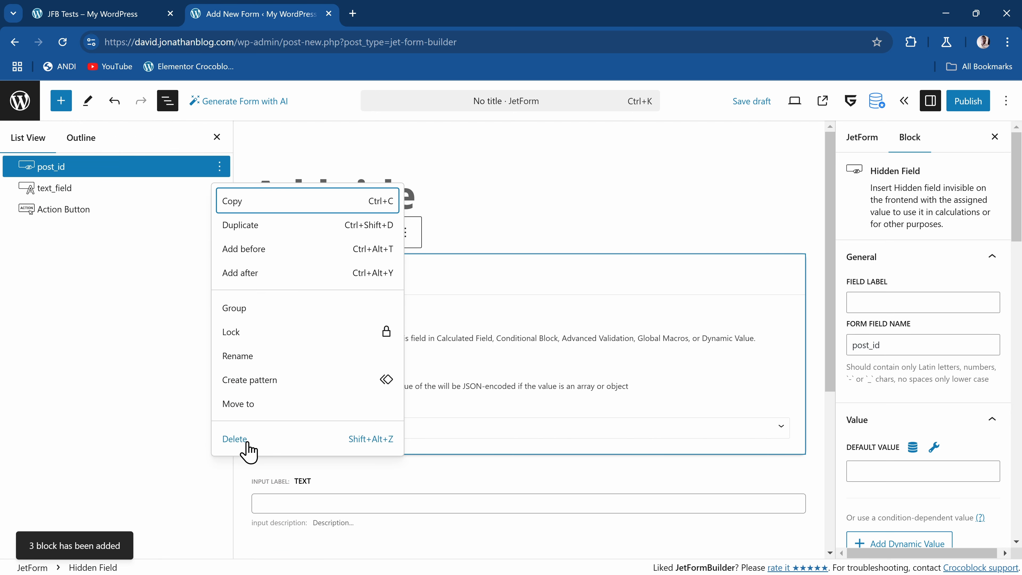
pyautogui.click(248, 440)
pyautogui.click(220, 166)
pyautogui.click(270, 437)
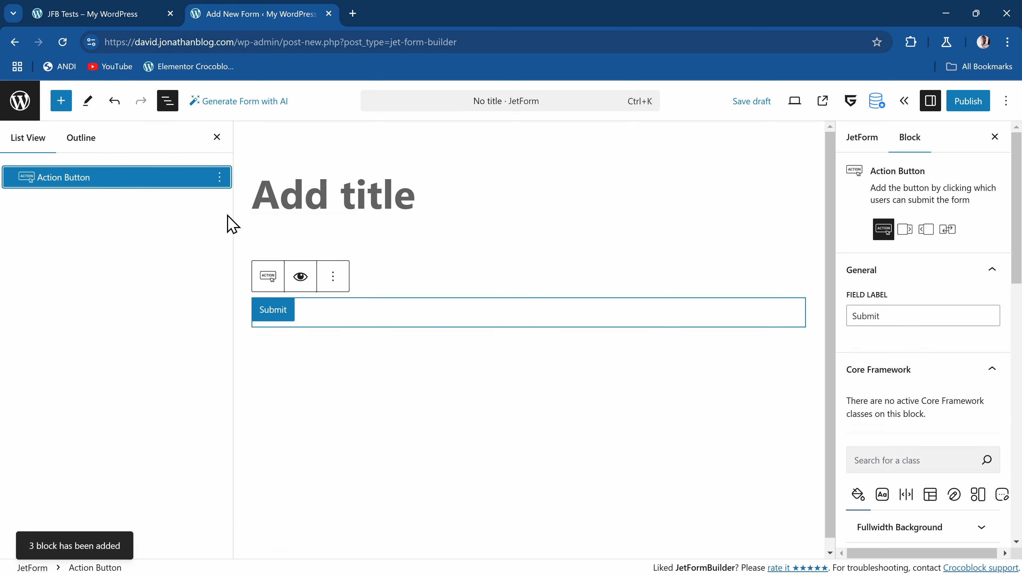
pyautogui.click(219, 166)
pyautogui.click(233, 414)
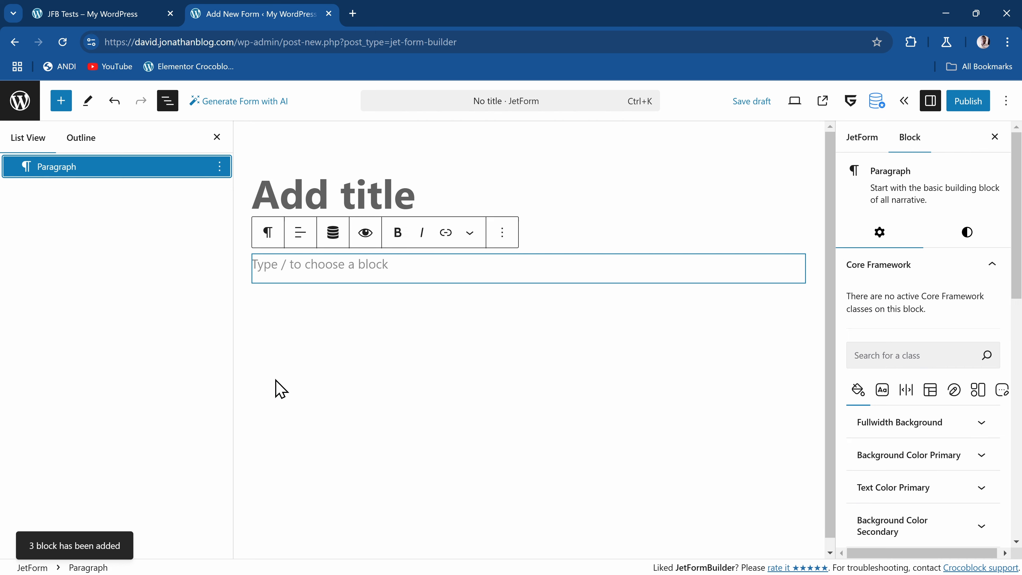
# Title the form "Event Pricing Calculator", copying the text from the first heading on the JFB Tests page
pyautogui.click(353, 193)
pyautogui.click(82, 15)
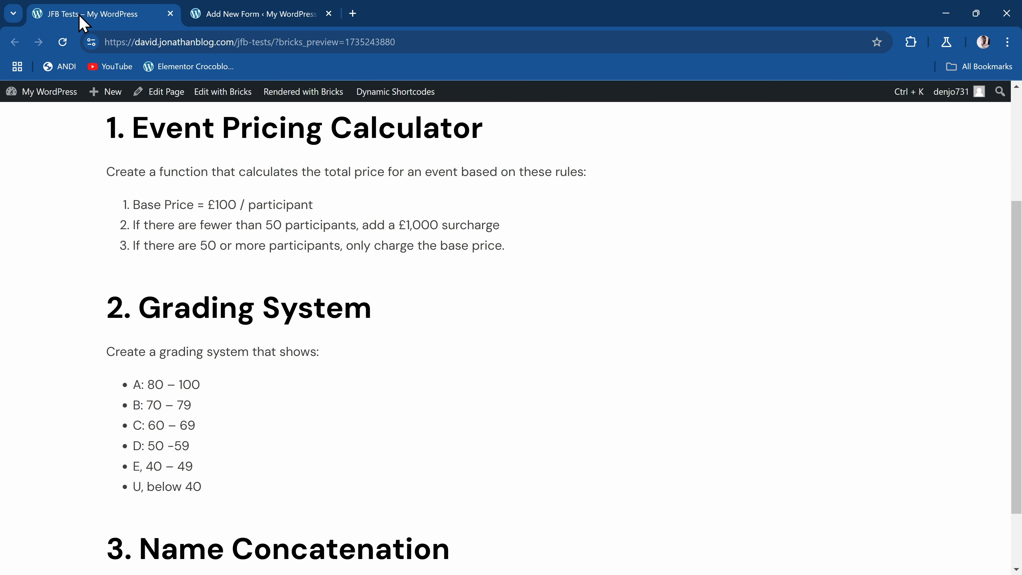
pyautogui.moveTo(137, 129); pyautogui.dragTo(486, 146)
pyautogui.hotkey('ctrl', 'c')
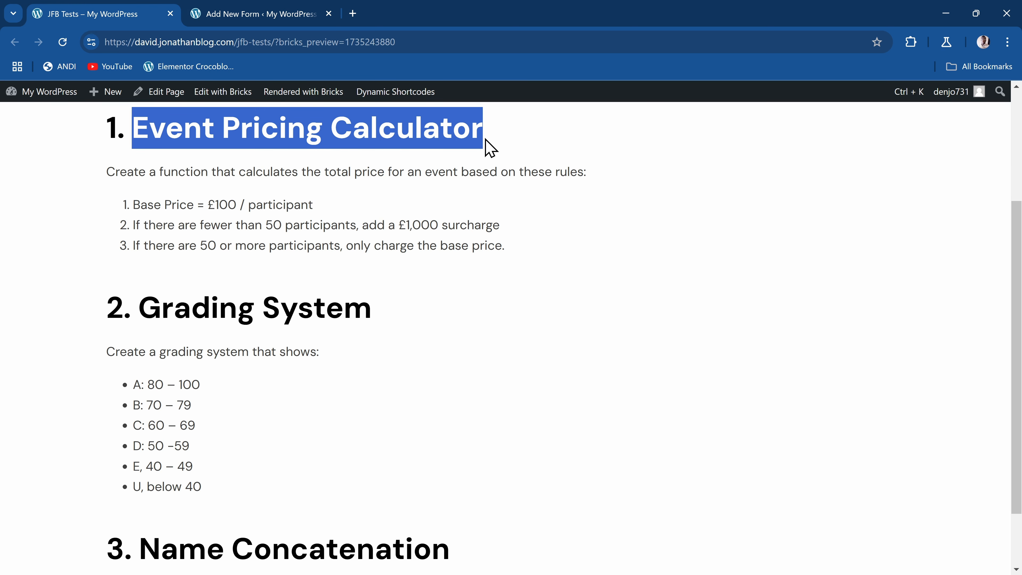
pyautogui.click(245, 16)
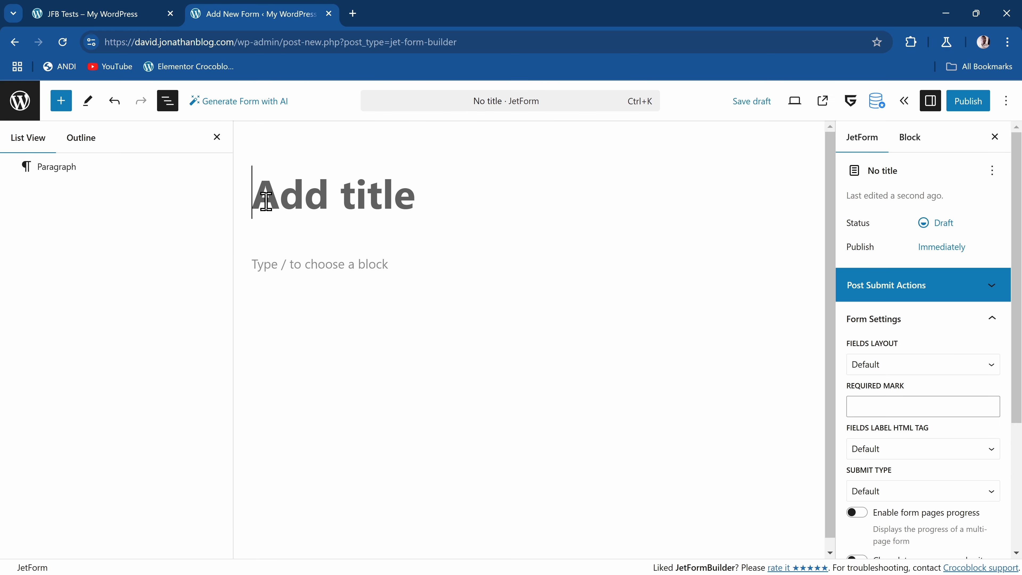
pyautogui.hotkey('ctrl', 'v')
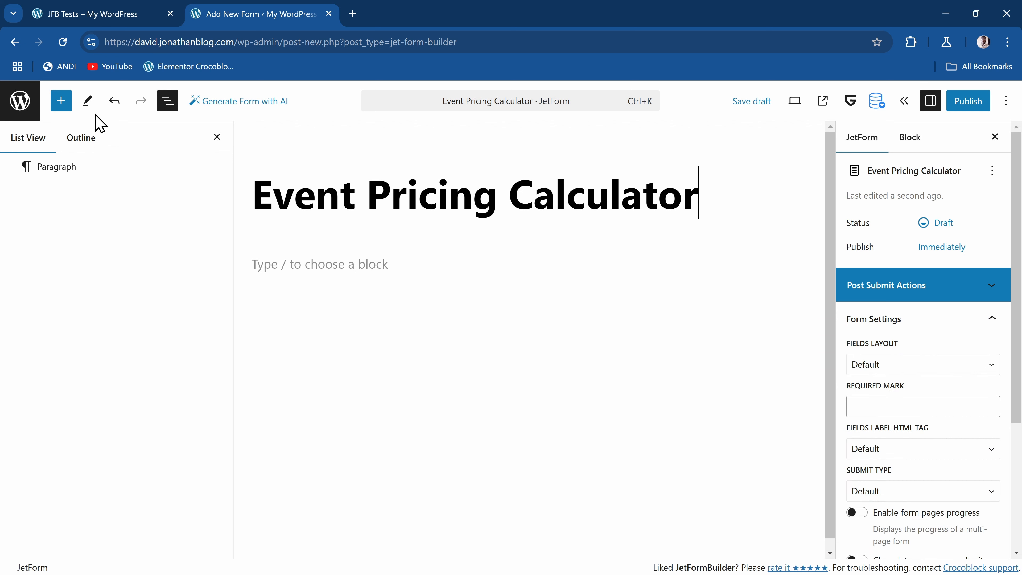
# Add a Number Field block to the form and label it "Participants"
pyautogui.click(62, 103)
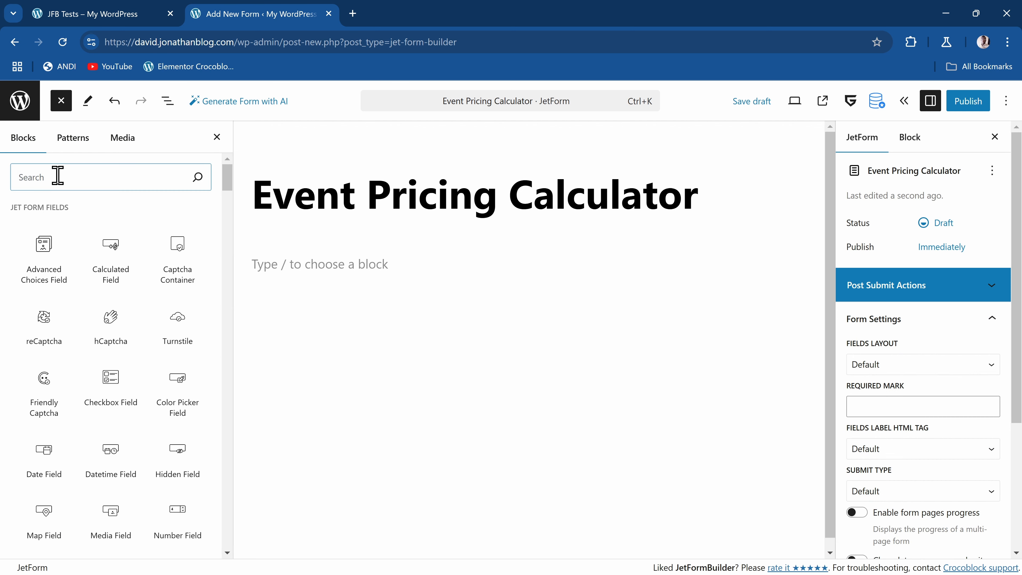
pyautogui.write('number')
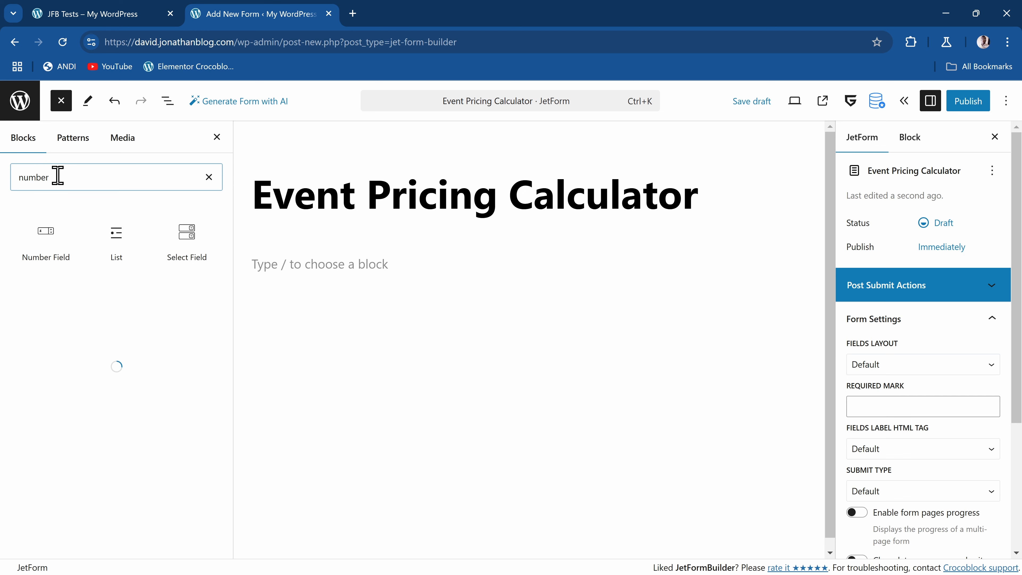
pyautogui.click(50, 242)
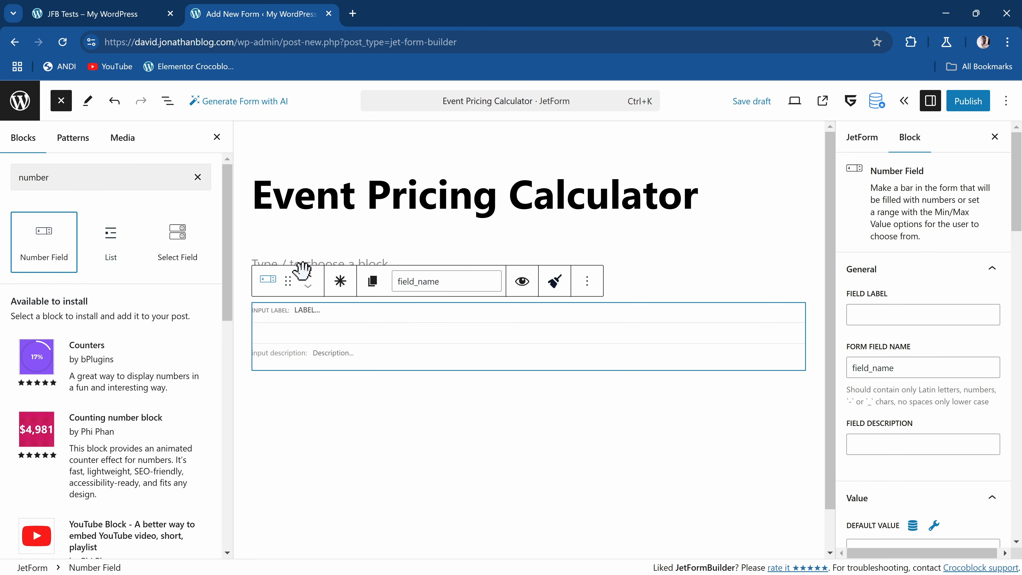
pyautogui.click(308, 313)
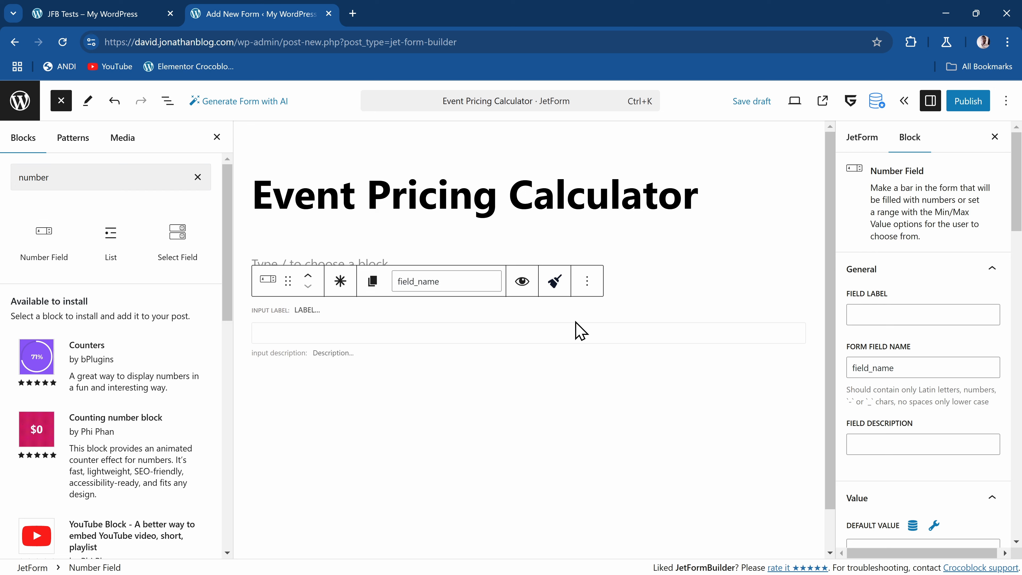
pyautogui.write('Par')
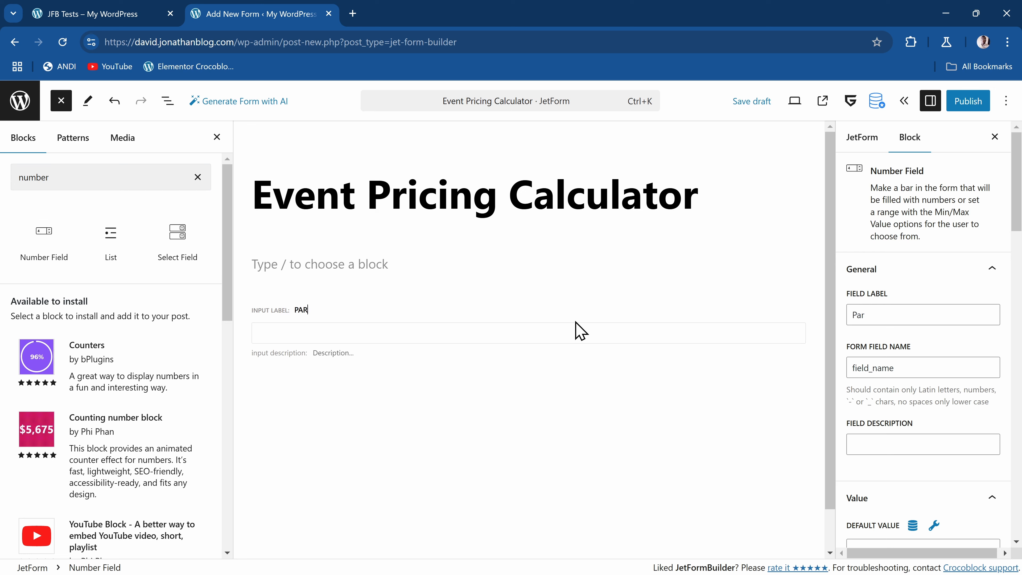
pyautogui.write('ticipants')
pyautogui.click(579, 331)
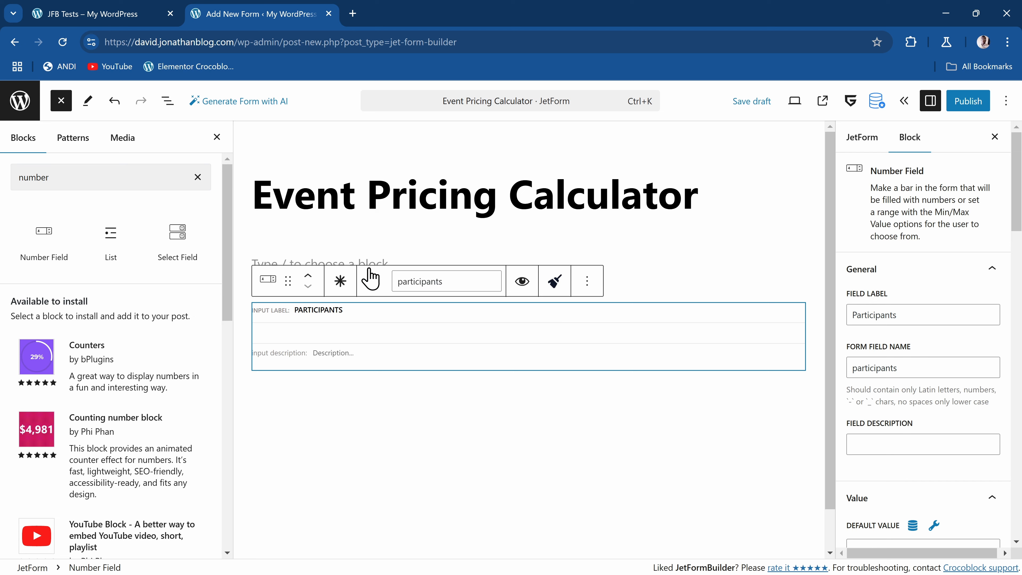
# Find the Calculated Field block and add it below the Participants field
pyautogui.click(57, 178)
pyautogui.doubleClick(57, 178)
pyautogui.write('calc')
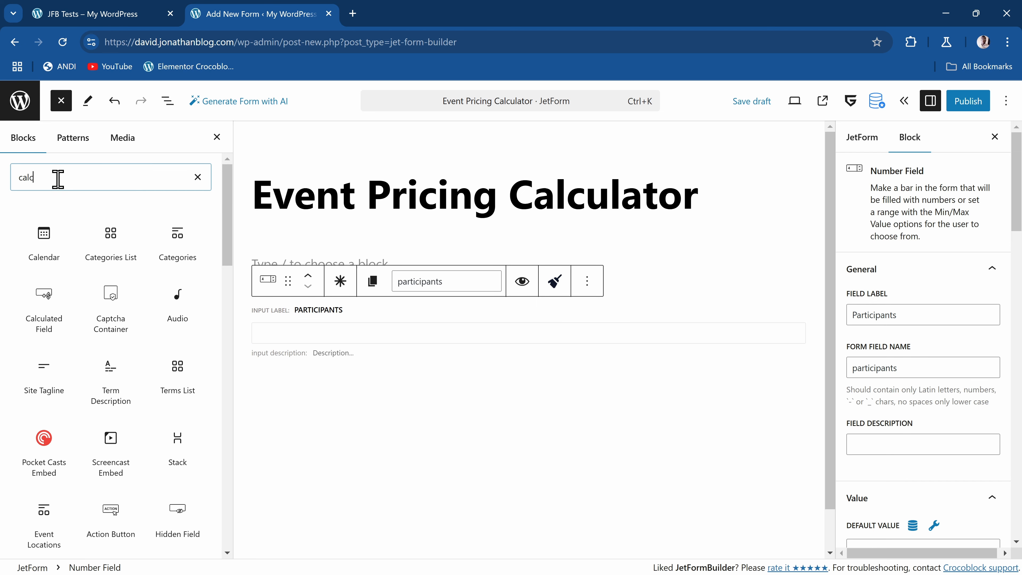
pyautogui.click(40, 234)
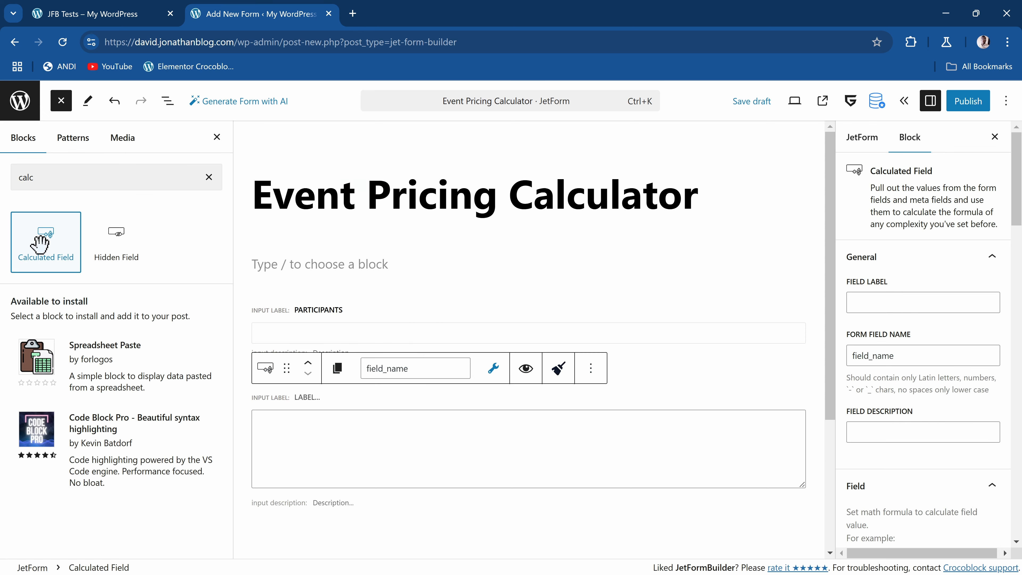
# Delete the empty Paragraph block above the Participants field
pyautogui.click(167, 101)
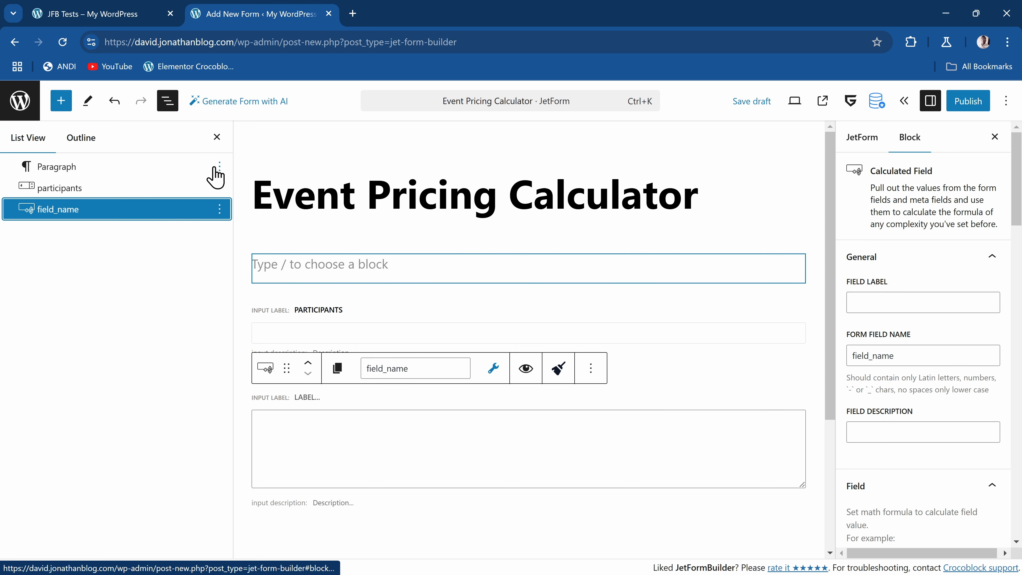
pyautogui.click(219, 166)
pyautogui.click(237, 523)
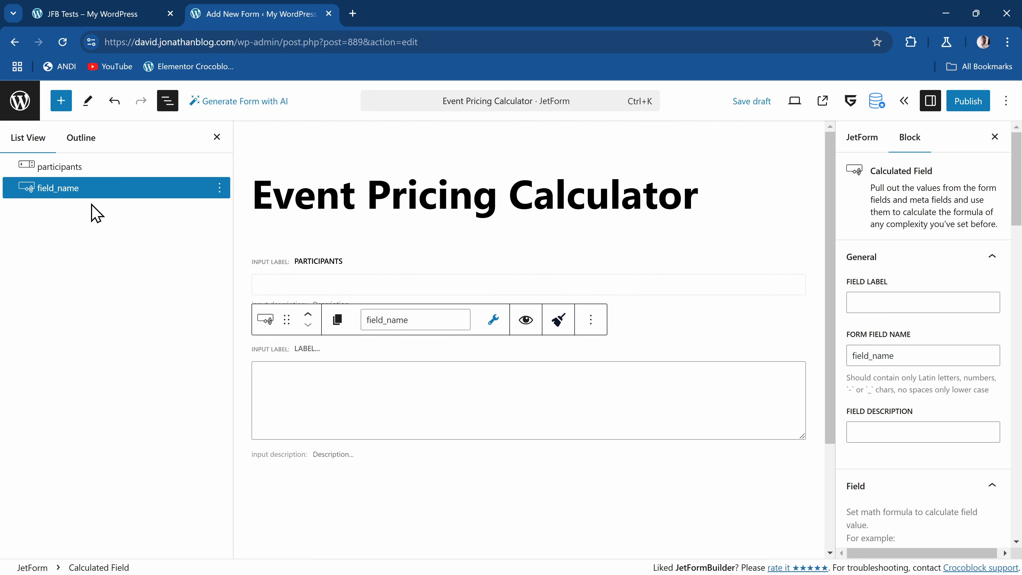
# Set the calculated field's label to "Total Price"
pyautogui.click(937, 305)
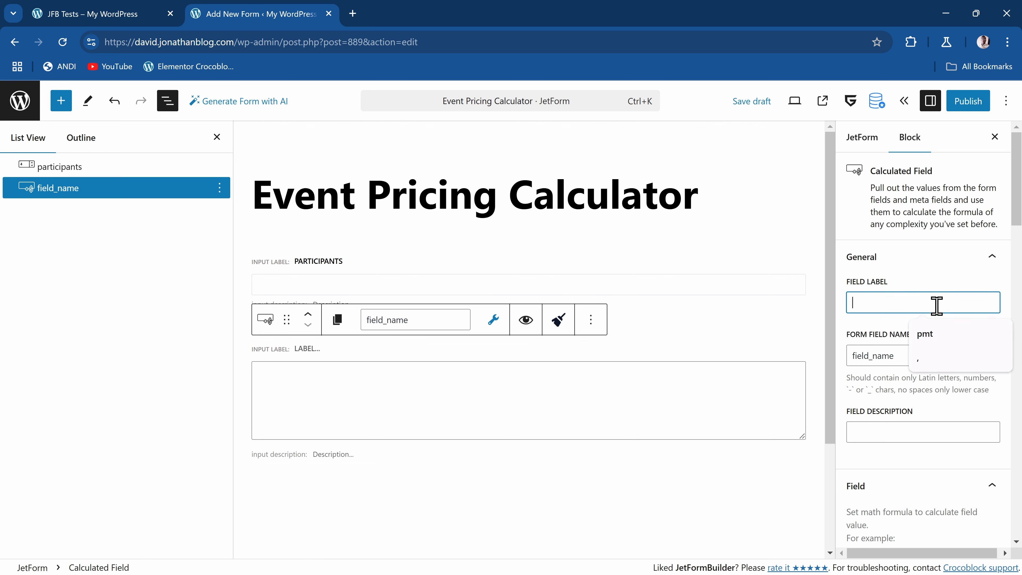
pyautogui.write('Tota')
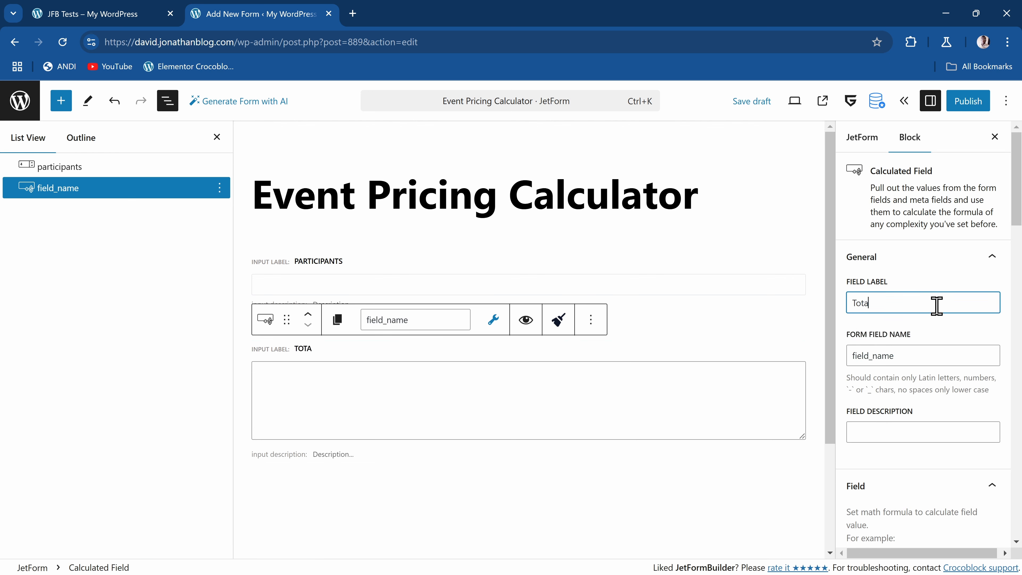
pyautogui.write('l Price')
pyautogui.click(774, 342)
pyautogui.click(420, 361)
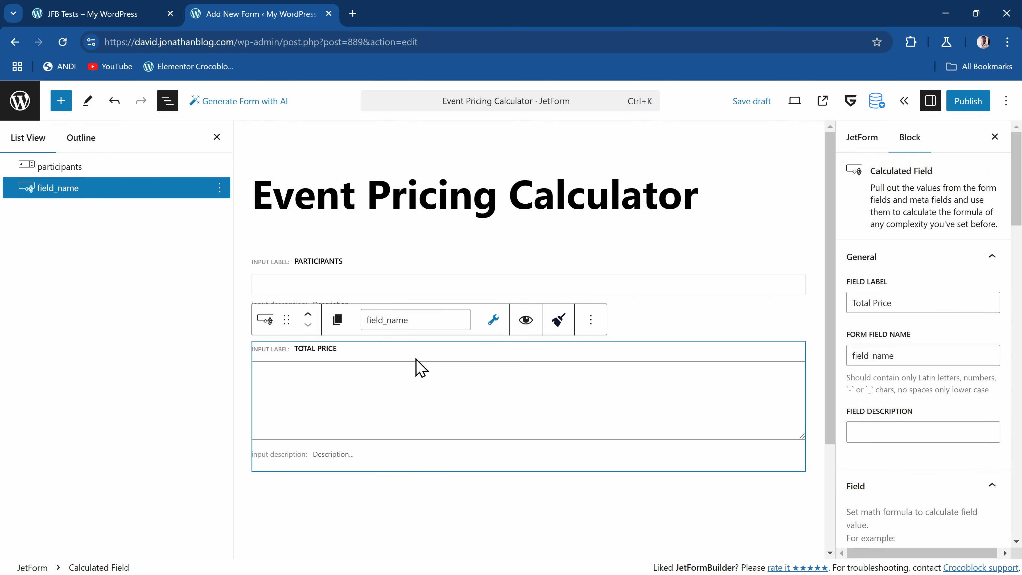
# Set the calculated field's form field name to total_price
pyautogui.click(966, 356)
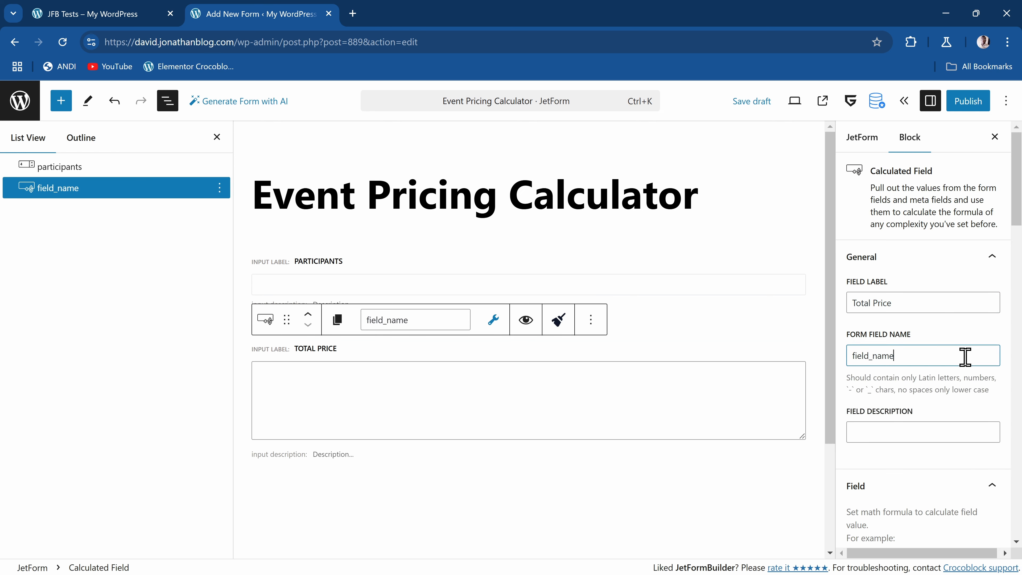
pyautogui.doubleClick(965, 356)
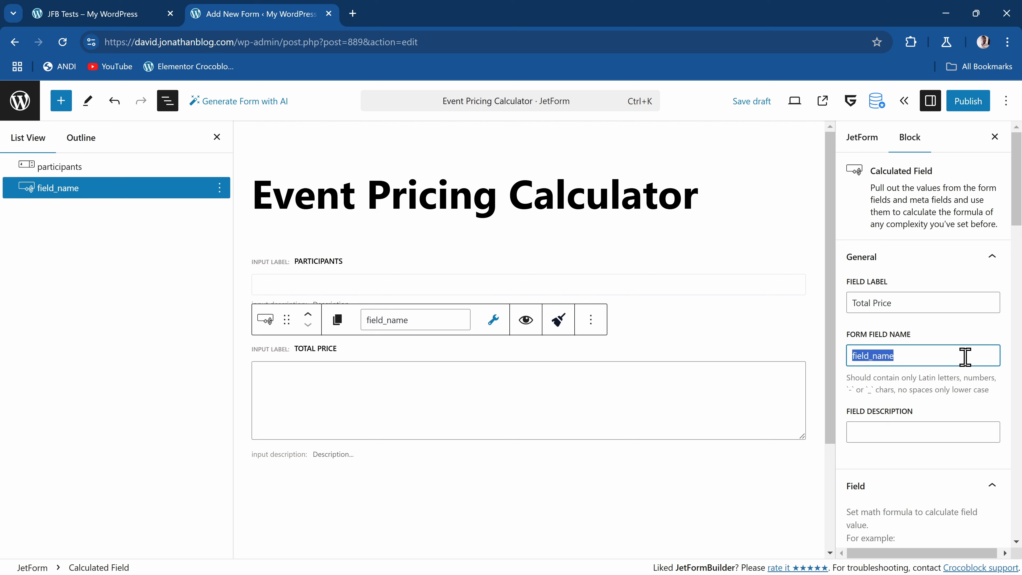
pyautogui.press('BackSpace')
pyautogui.write('total_price')
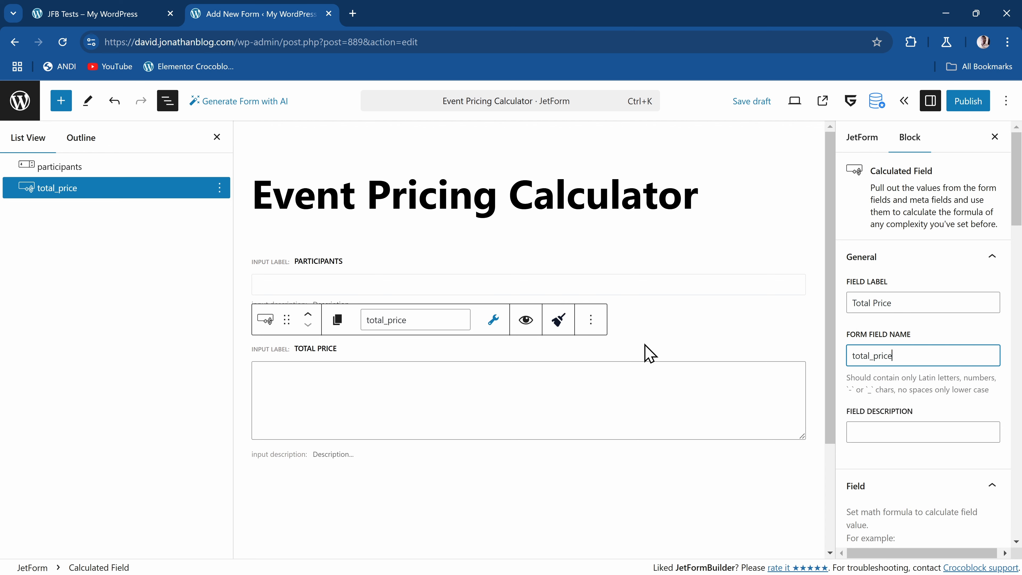
pyautogui.click(558, 319)
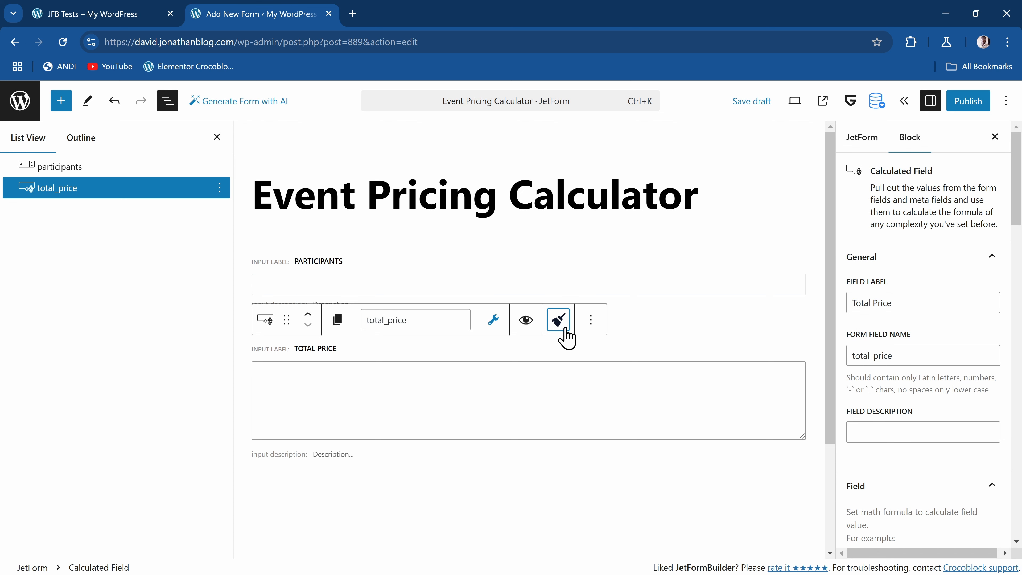
# Check the Participants field's settings and start editing the Total Price field's formula
pyautogui.click(308, 261)
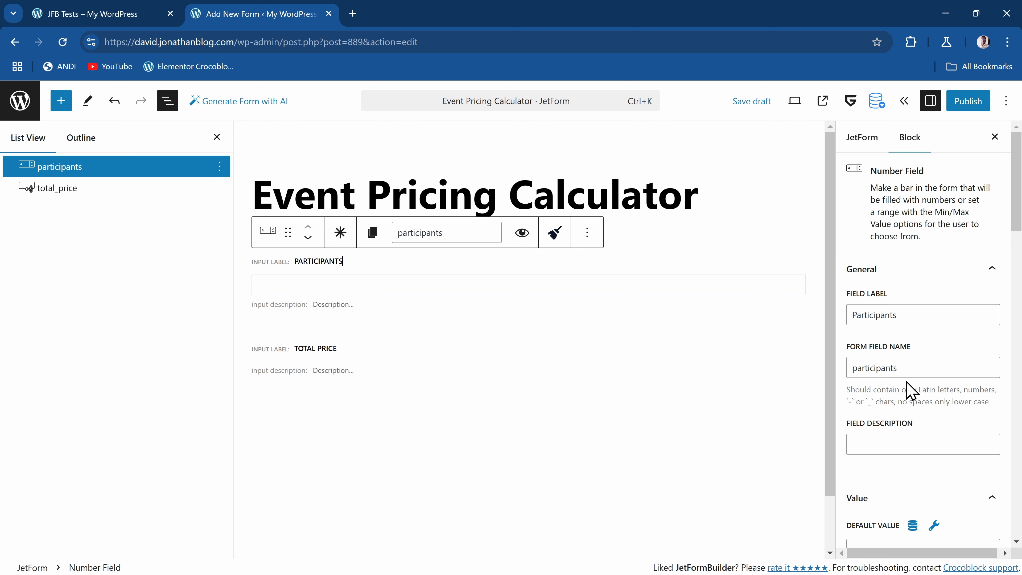
pyautogui.scroll(-1, 901, 371)
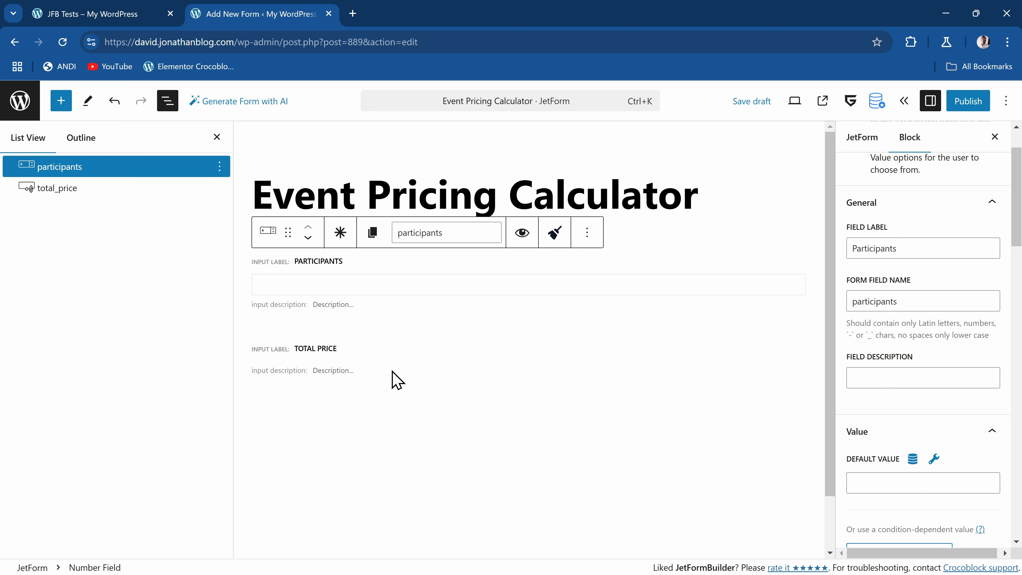
pyautogui.click(351, 357)
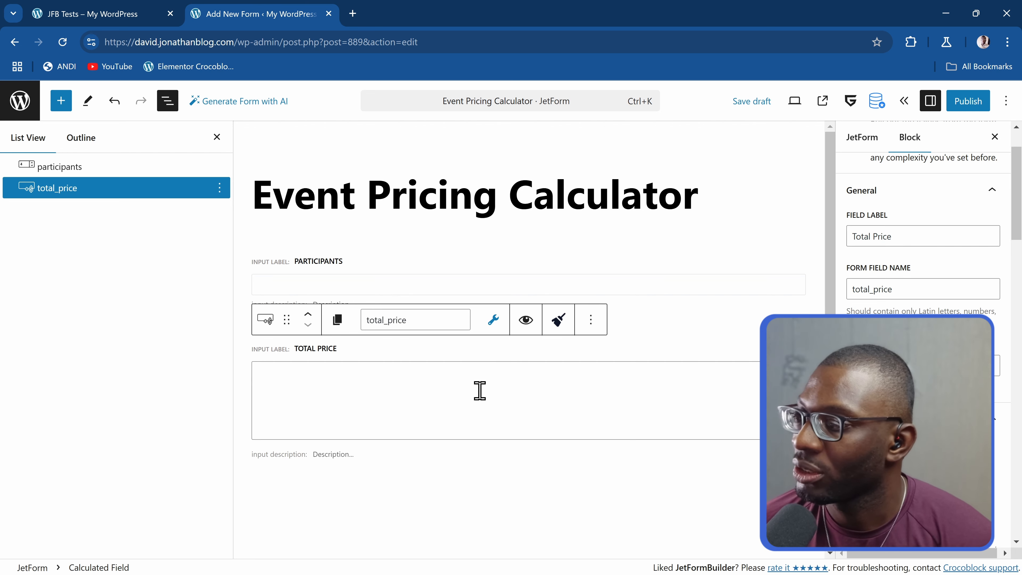
pyautogui.click(390, 401)
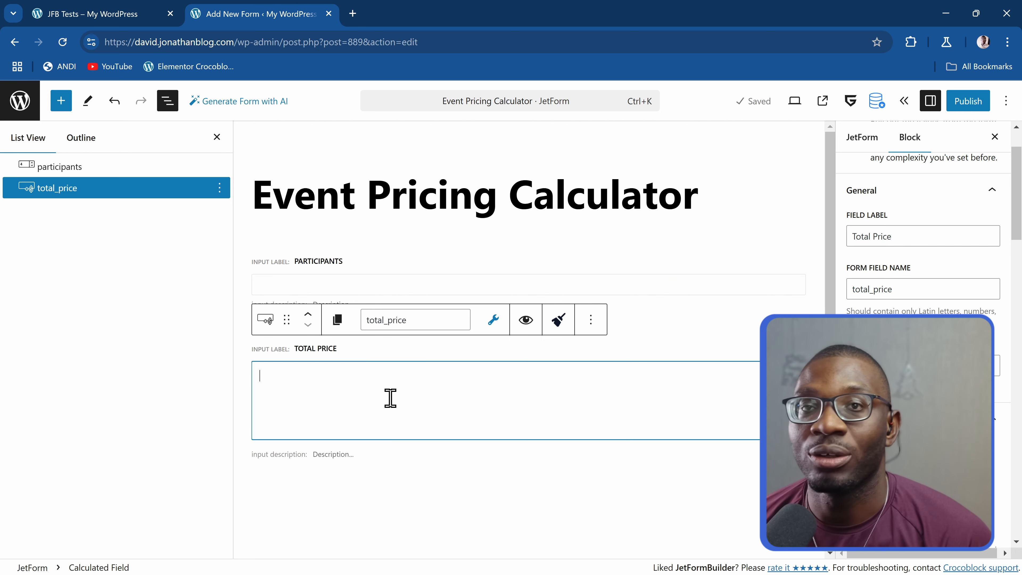
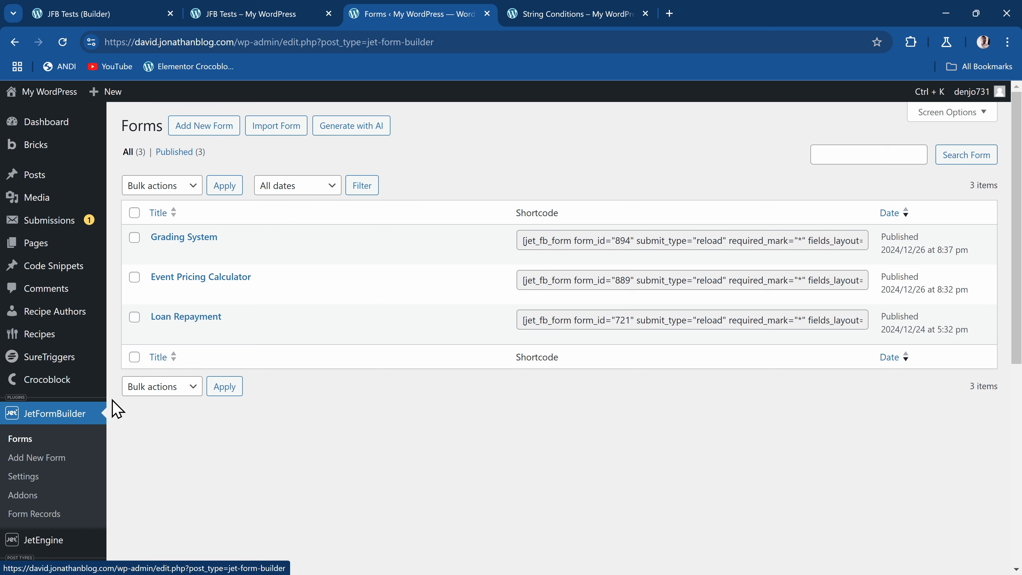
# Create a new form titled "Display Name" and start it from scratch
pyautogui.click(204, 127)
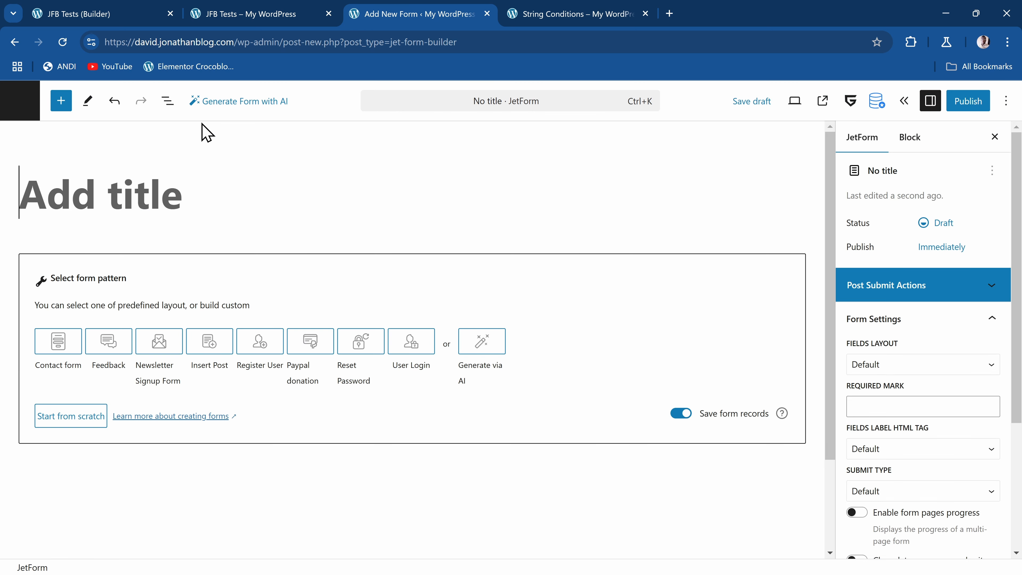
pyautogui.click(100, 194)
pyautogui.write('D')
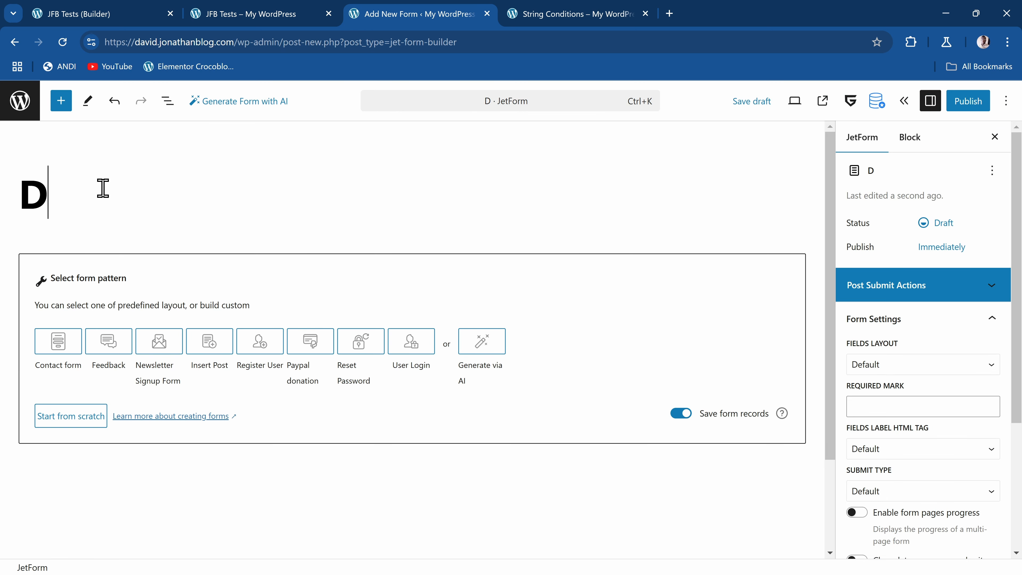
pyautogui.write('isplay Name')
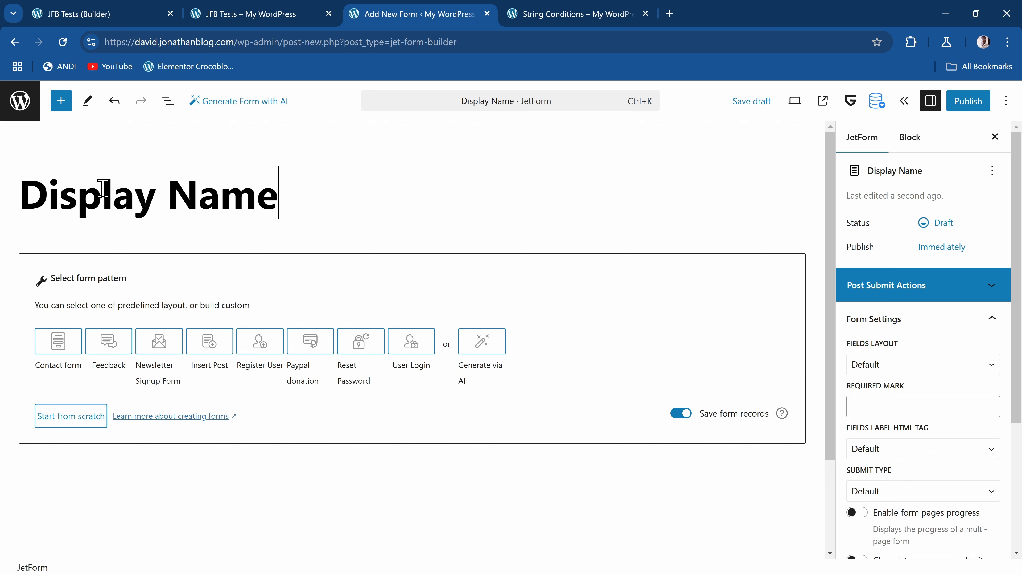
pyautogui.click(69, 417)
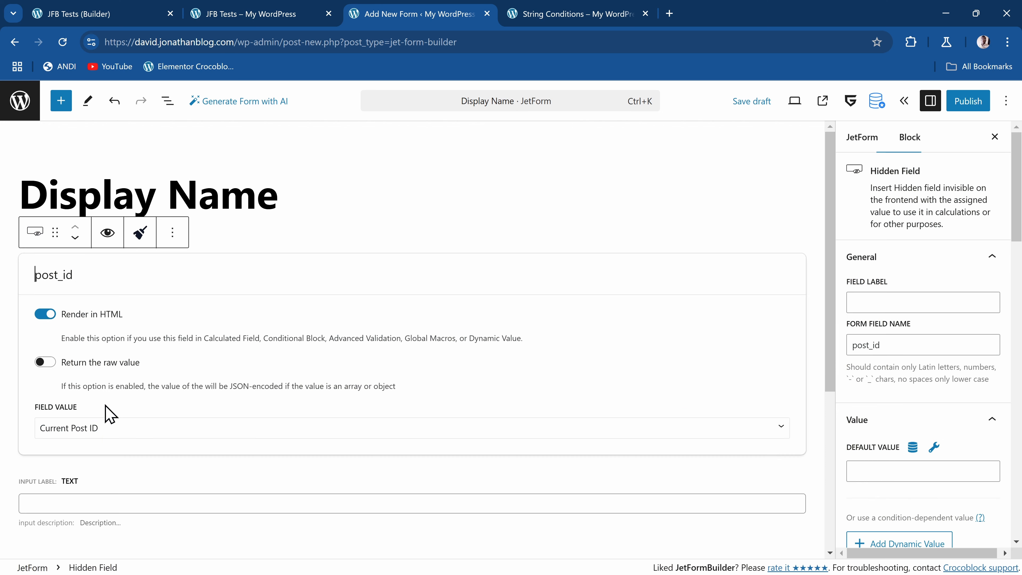
# Delete all three default blocks, post_id, text_field and Action Button, from the new form
pyautogui.click(168, 101)
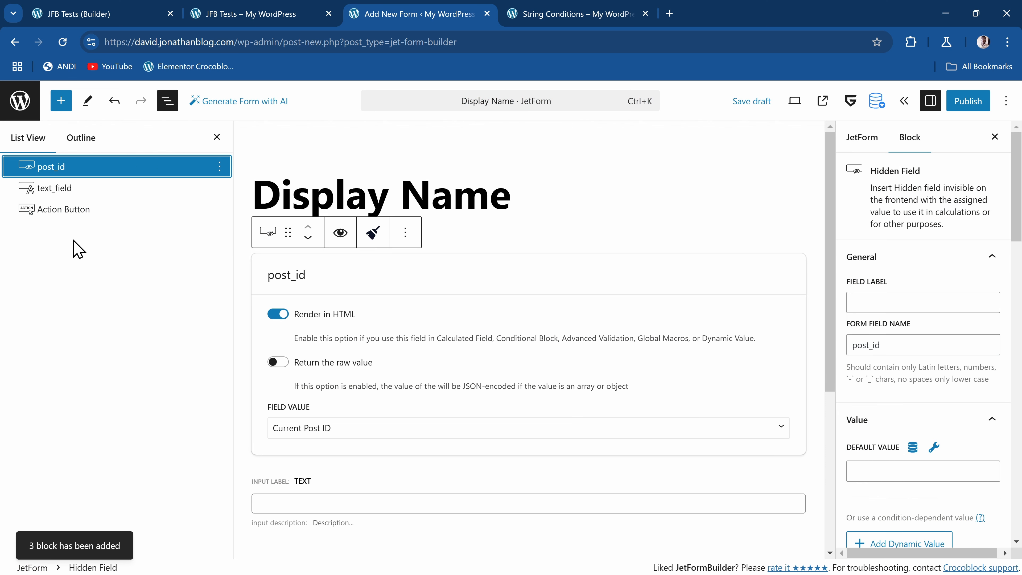
pyautogui.keyDown('shift'); pyautogui.click(82, 210); pyautogui.keyUp('shift')
pyautogui.click(219, 209)
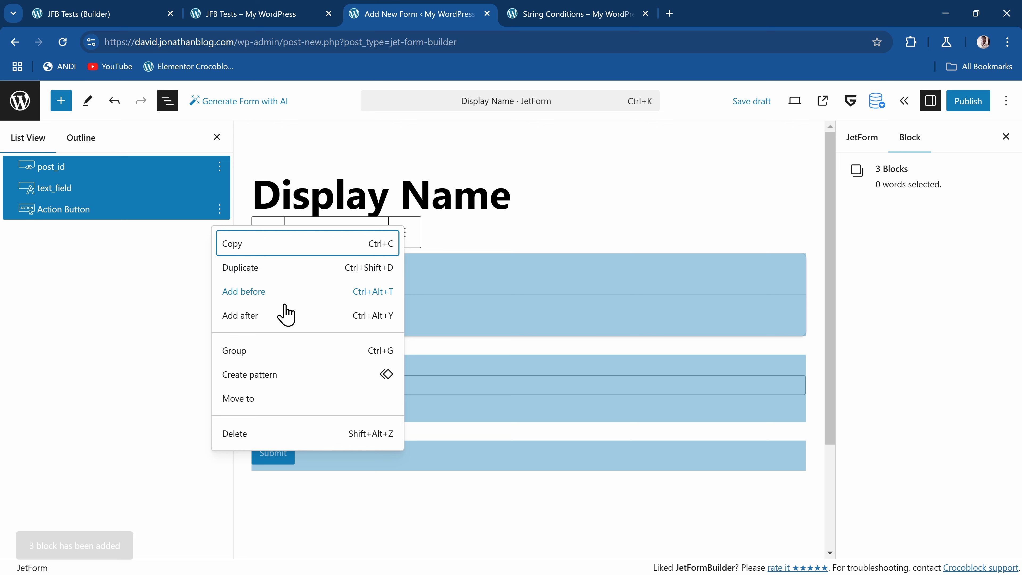
pyautogui.click(246, 438)
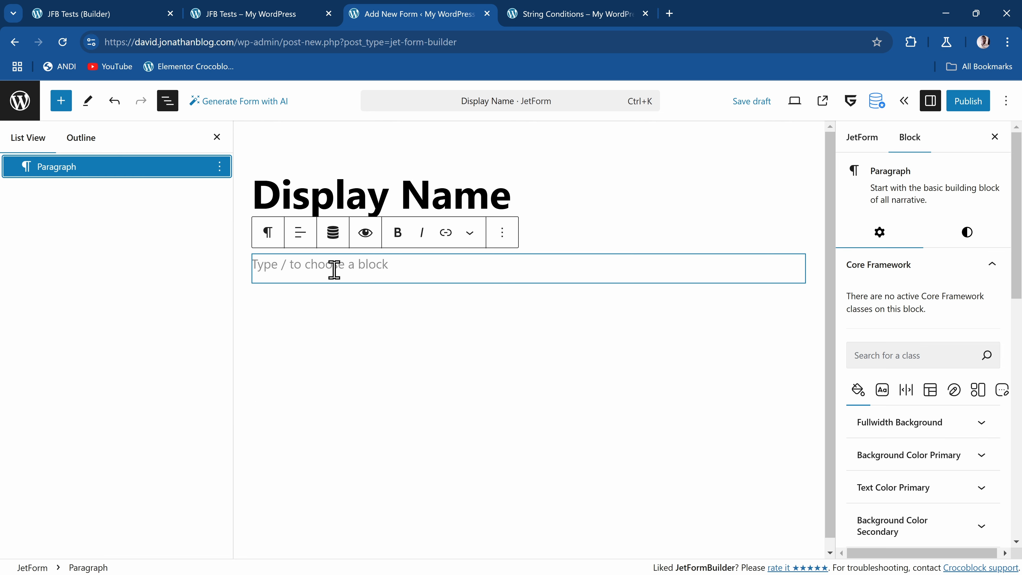
# Insert a Text Field block in the empty form
pyautogui.click(334, 268)
pyautogui.write('/')
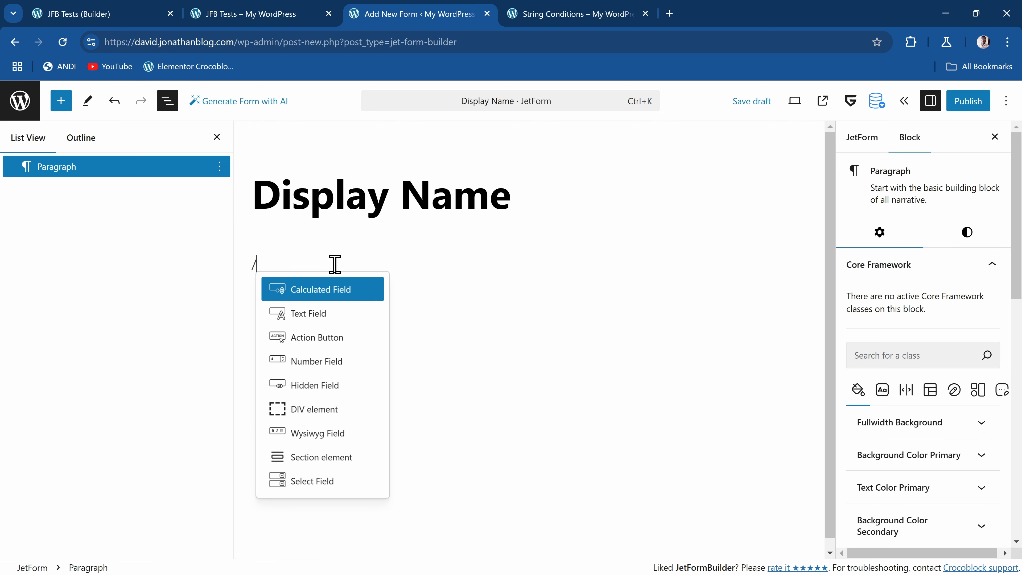
pyautogui.write('text')
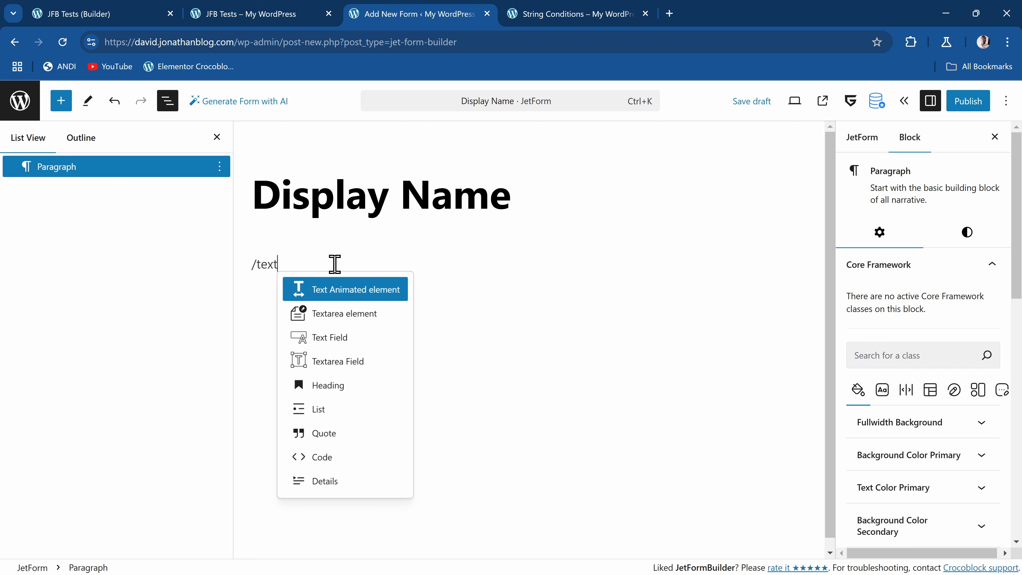
pyautogui.click(356, 350)
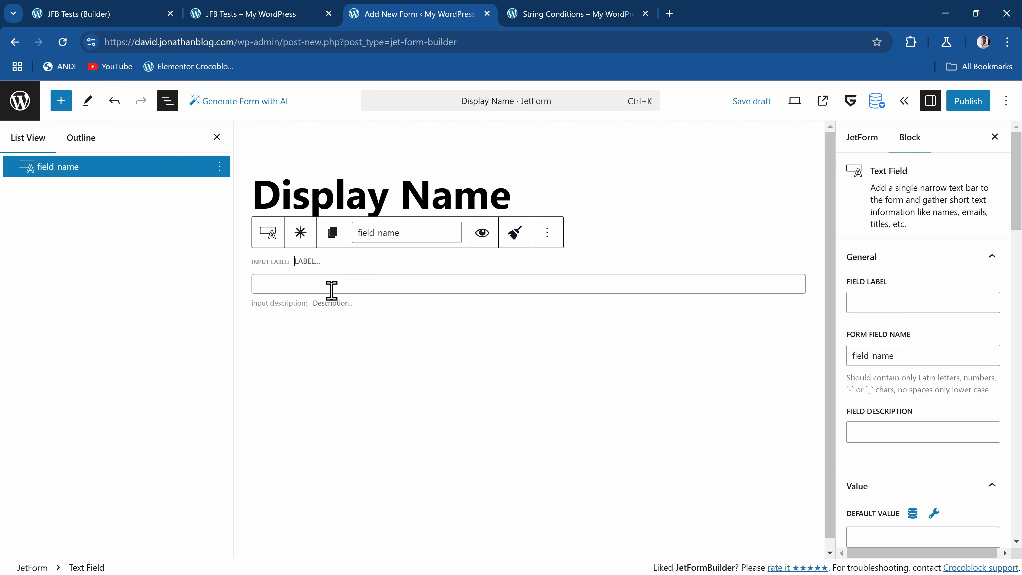
# Label the text field "First Name" with the form field name first_name
pyautogui.click(889, 300)
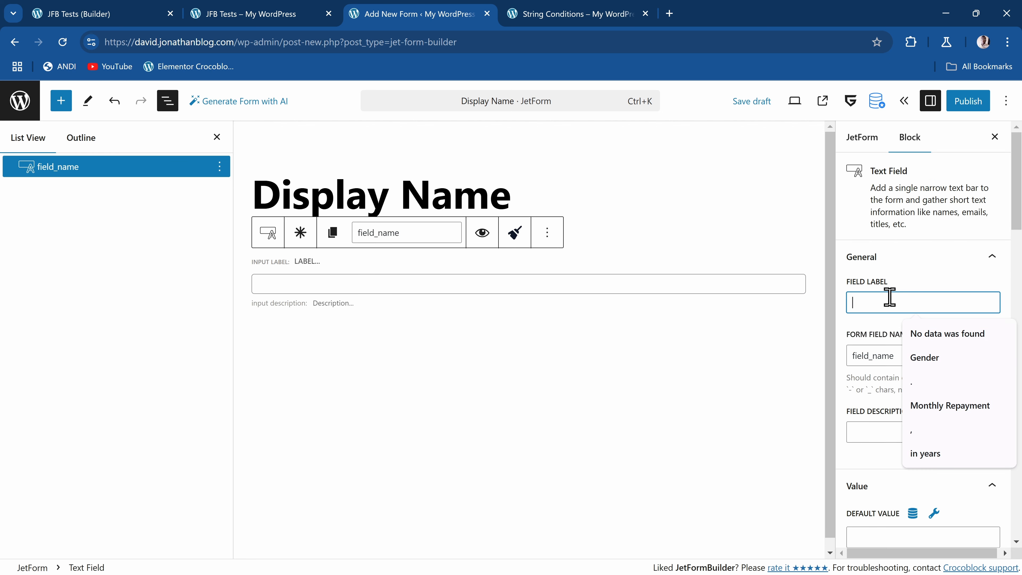
pyautogui.write('First Name')
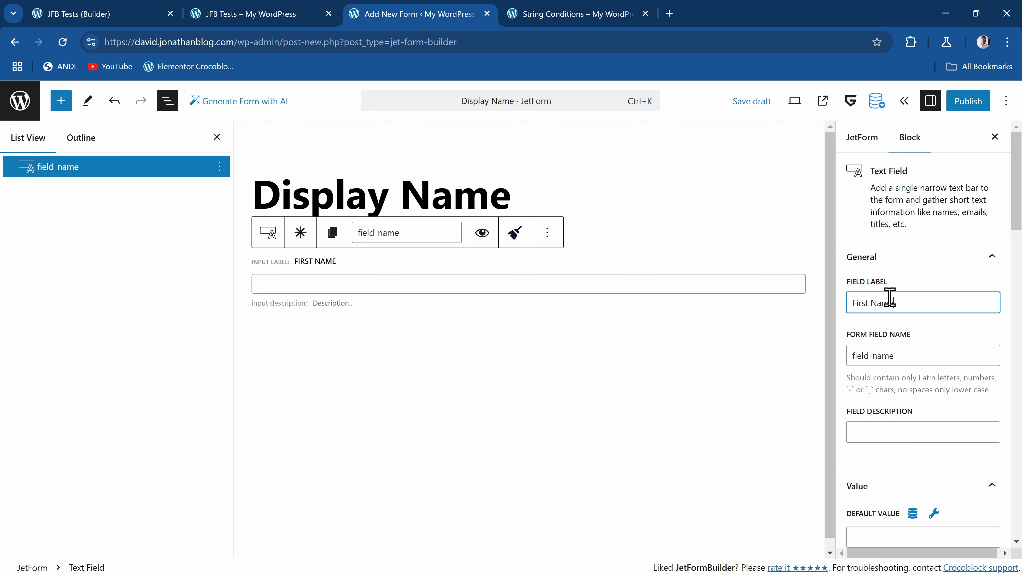
pyautogui.click(928, 355)
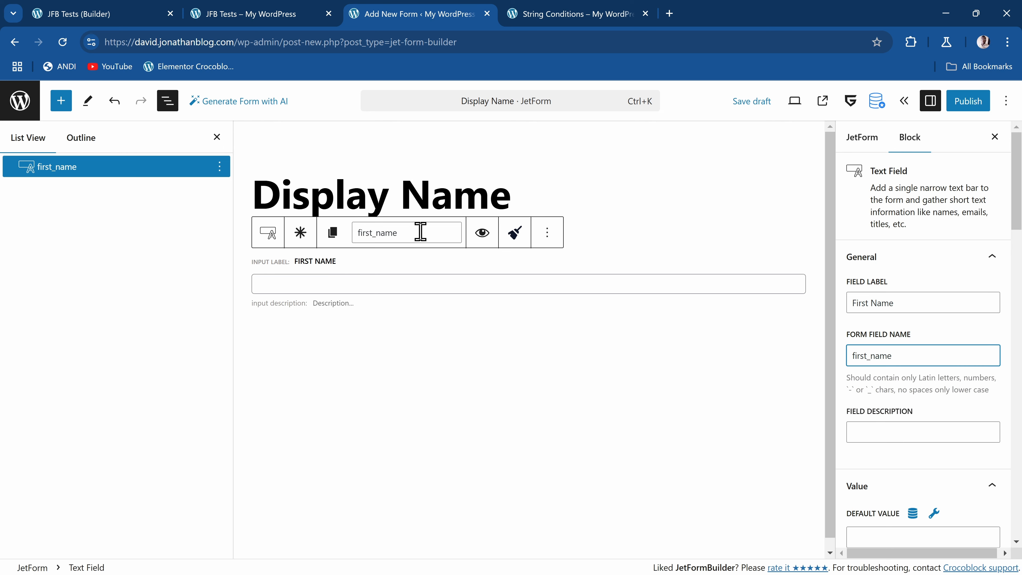
# Duplicate the First Name field and set the copy's label to "Last Name"
pyautogui.click(554, 237)
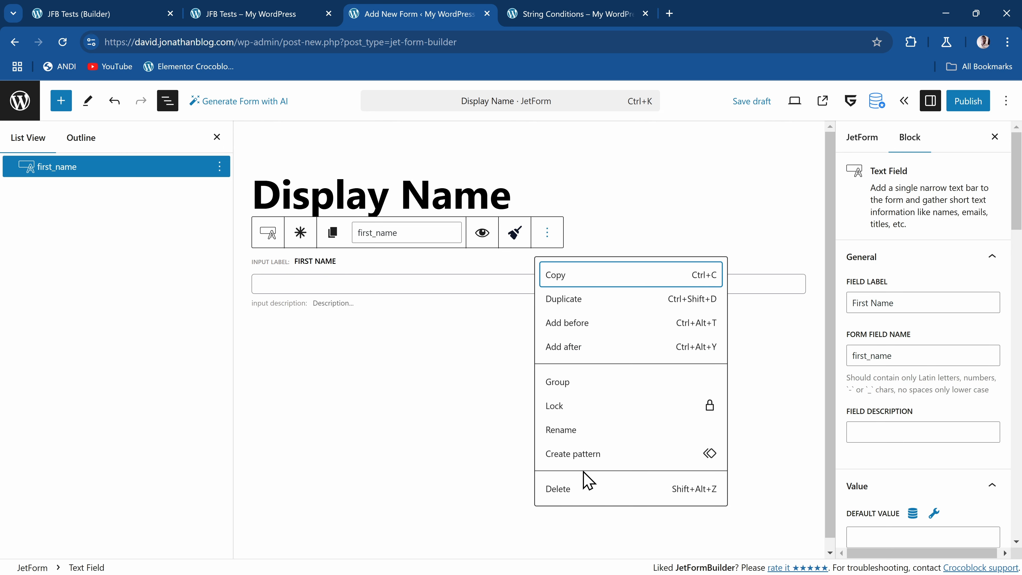
pyautogui.click(600, 300)
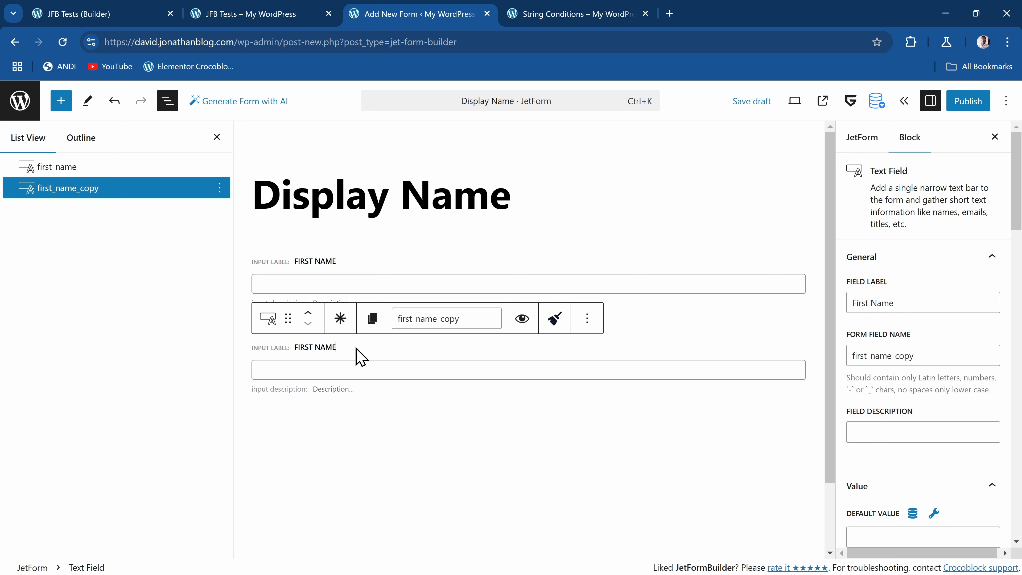
pyautogui.tripleClick(898, 302)
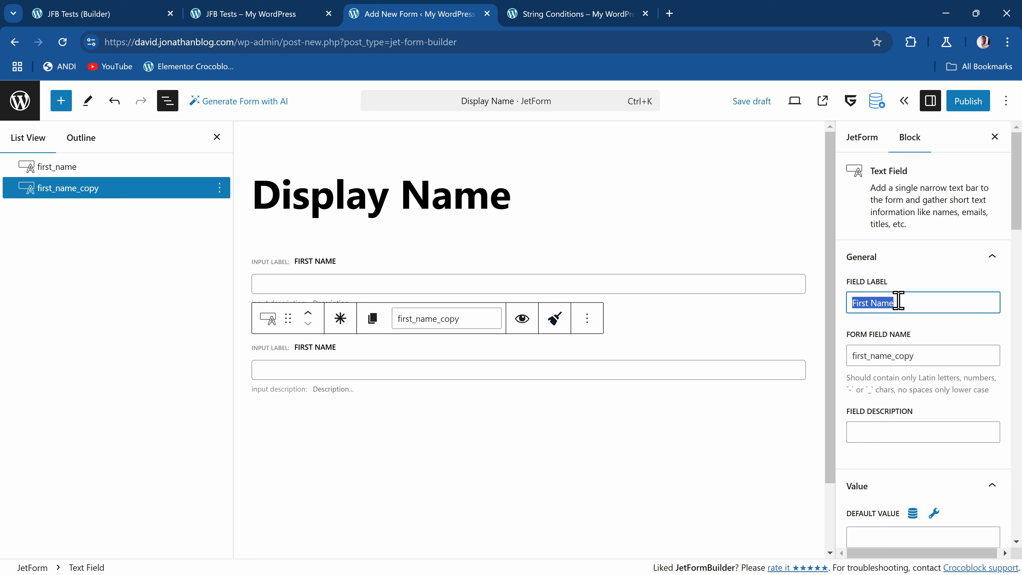
pyautogui.write('Last Na')
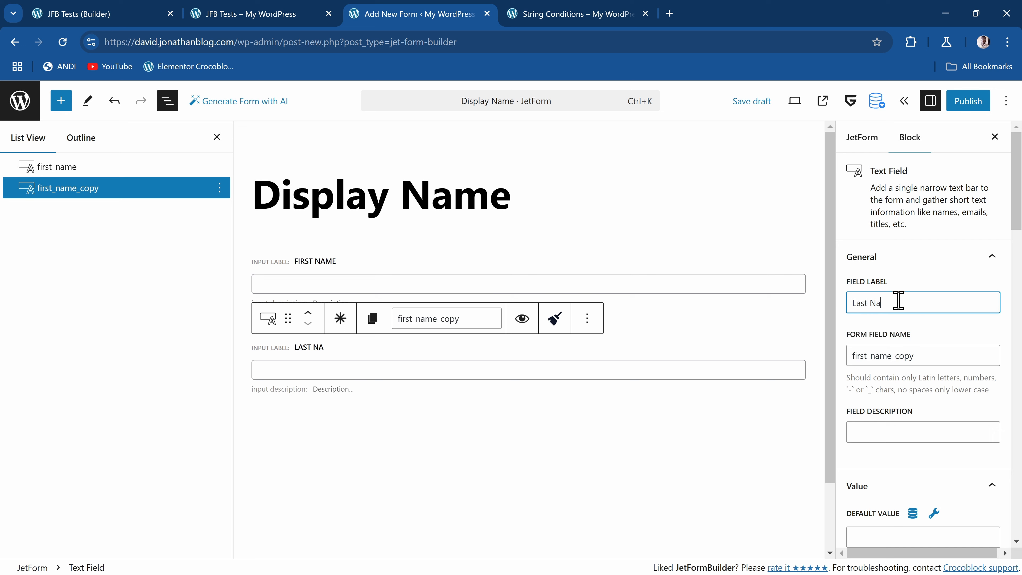
pyautogui.write('me')
# Set the Last Name field's form field name to last_name and save the draft
pyautogui.tripleClick(938, 357)
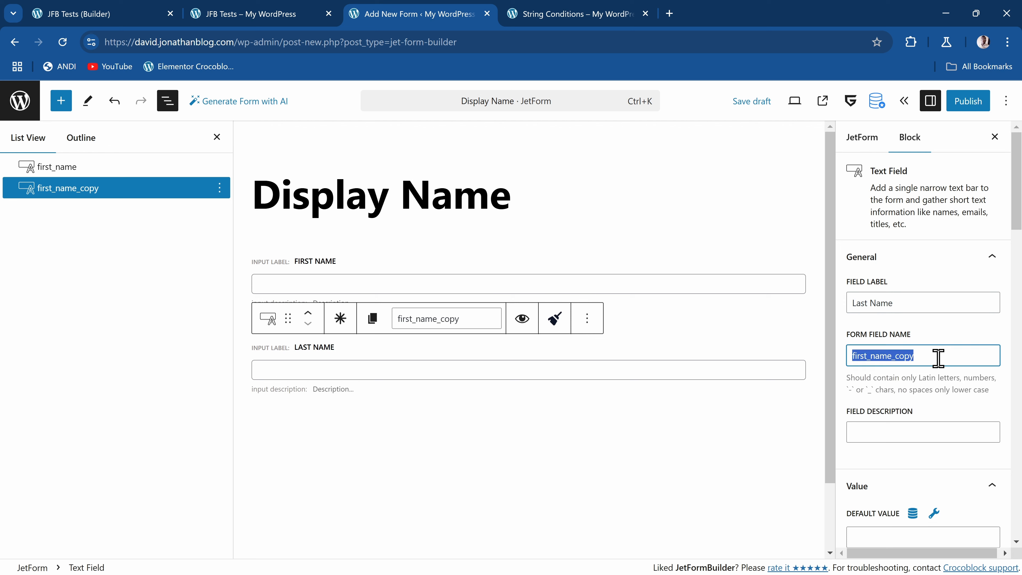
pyautogui.press('BackSpace')
pyautogui.write('last_name')
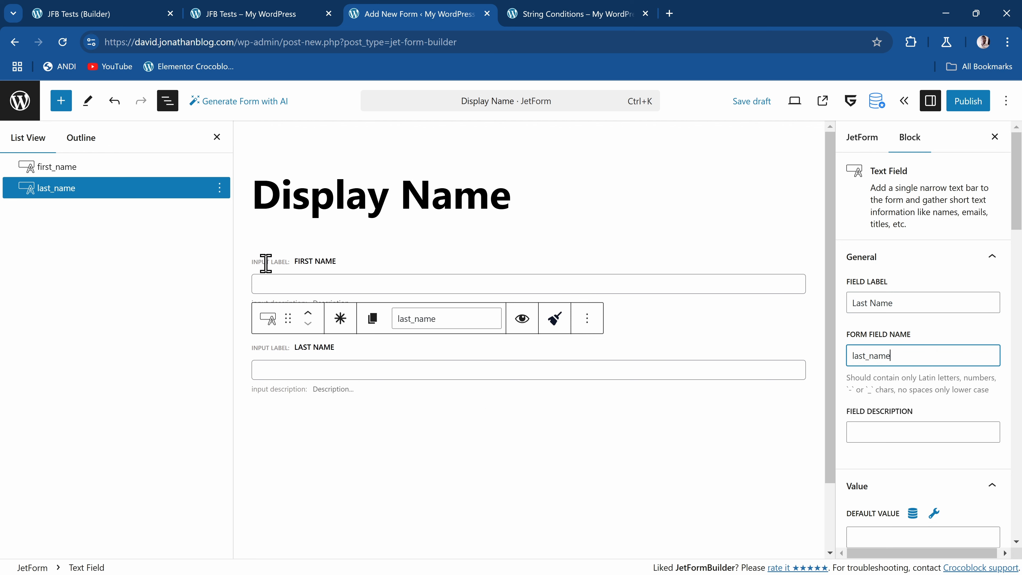
pyautogui.hotkey('ctrl', 's')
# Add a Calculated Field block below the Last Name field
pyautogui.click(410, 429)
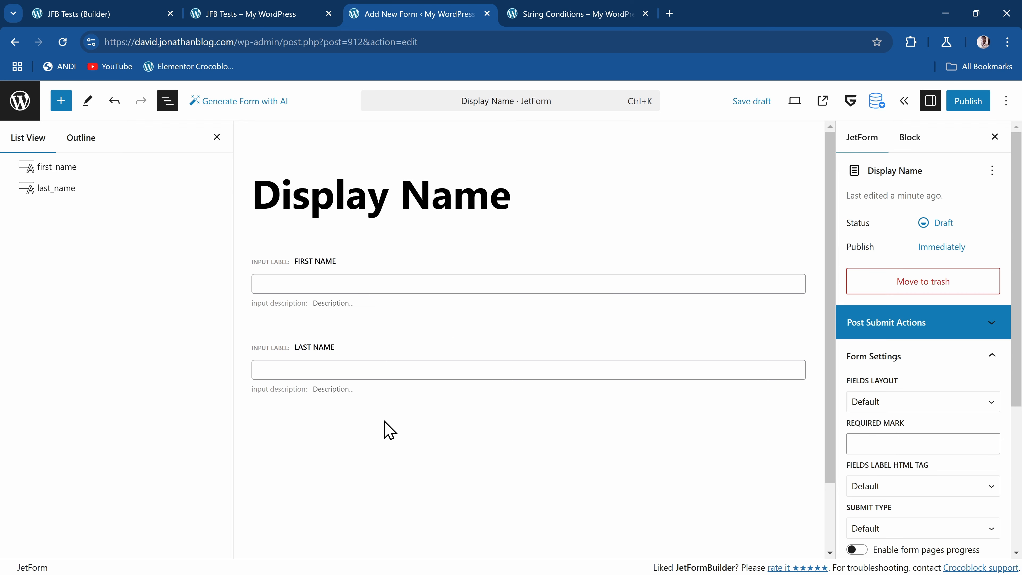
pyautogui.click(312, 413)
pyautogui.click(284, 448)
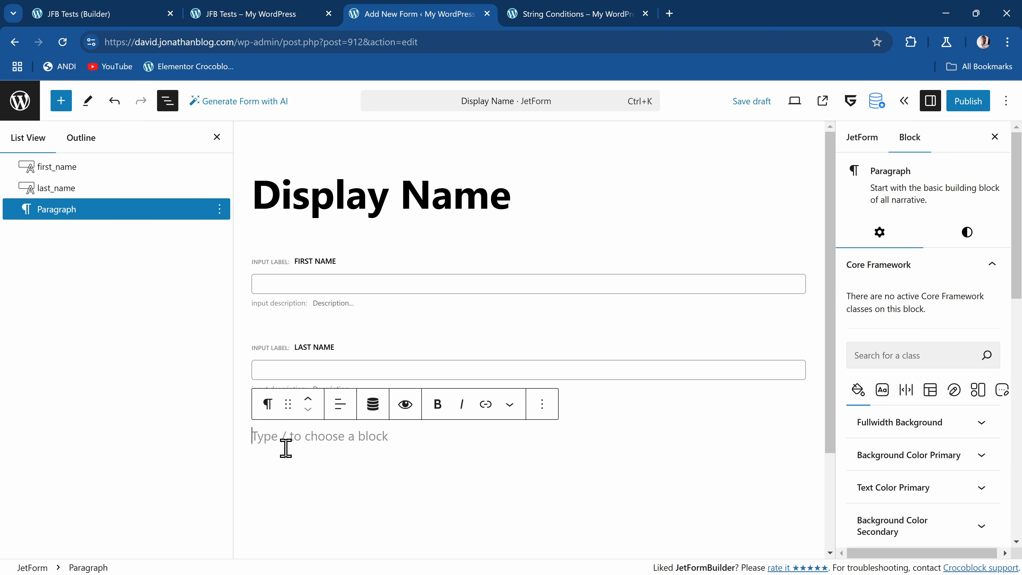
pyautogui.write('/')
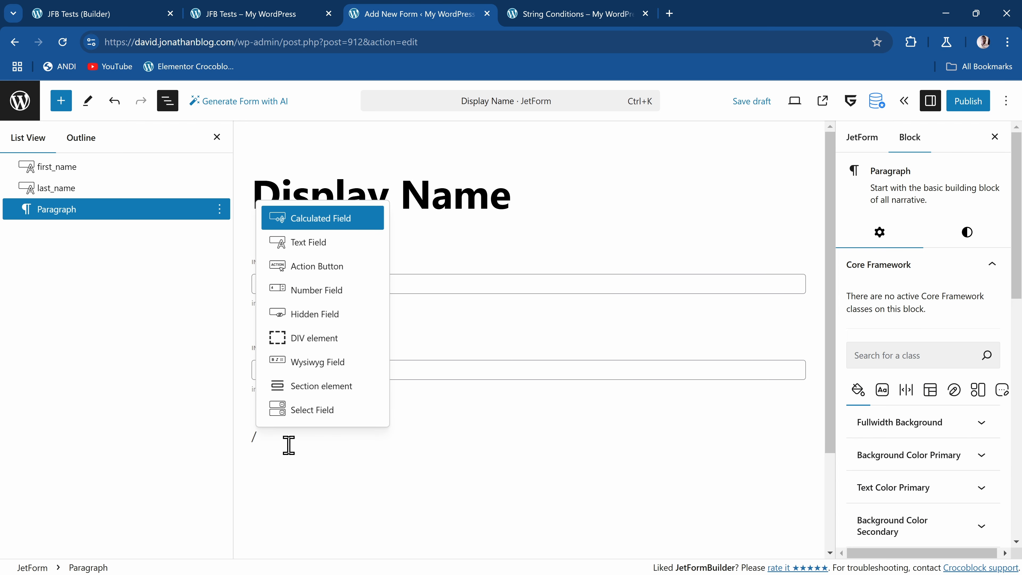
pyautogui.write('calc')
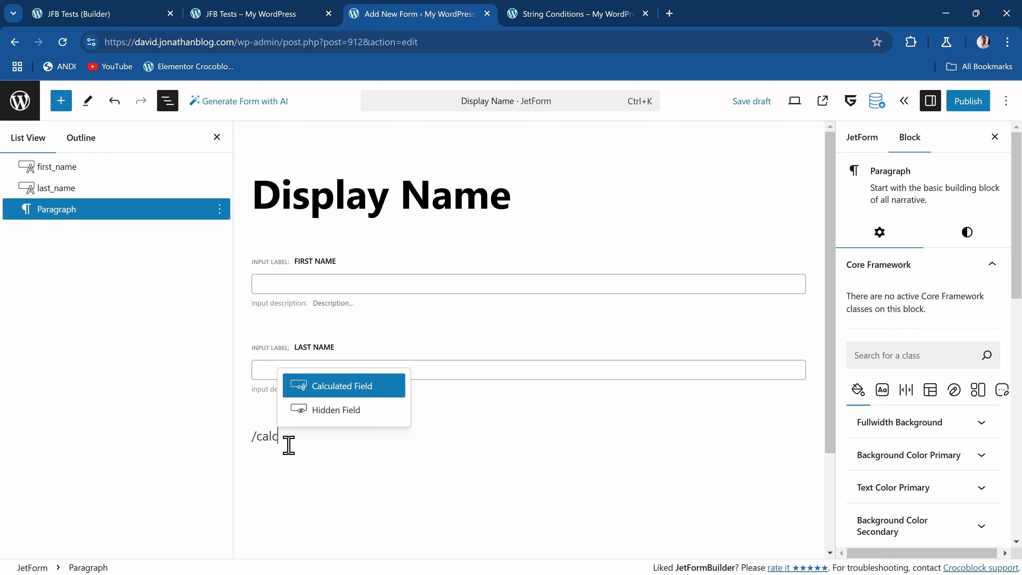
pyautogui.write('ul')
pyautogui.click(348, 387)
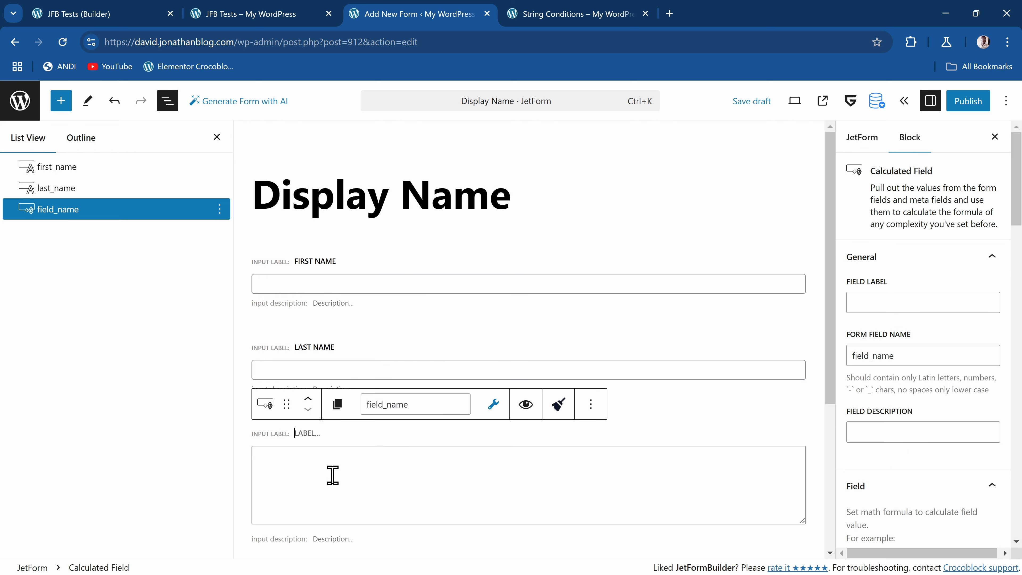
# Label the calculated field "Display Name" with the form field name display_name
pyautogui.click(898, 303)
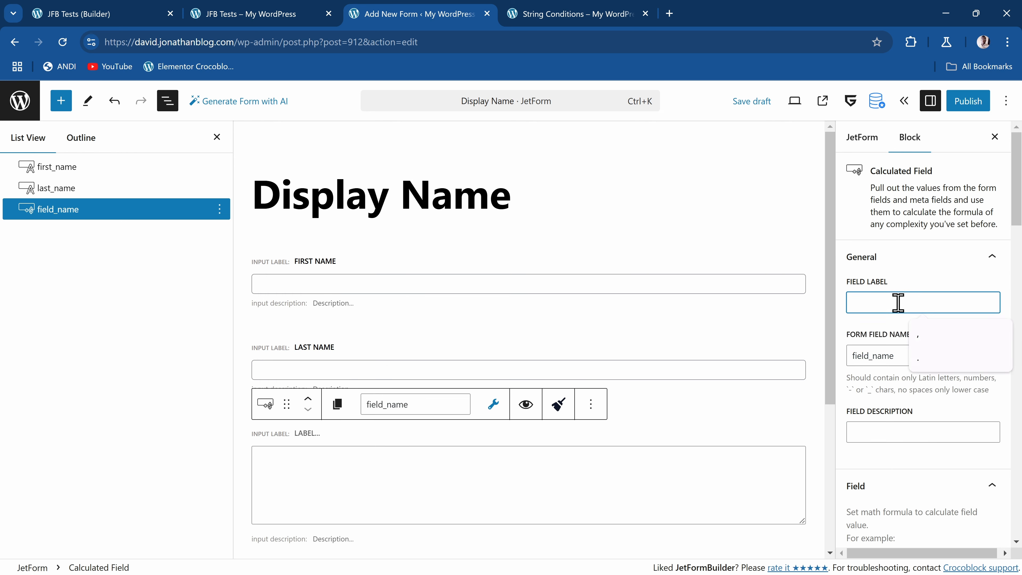
pyautogui.write('Display Name')
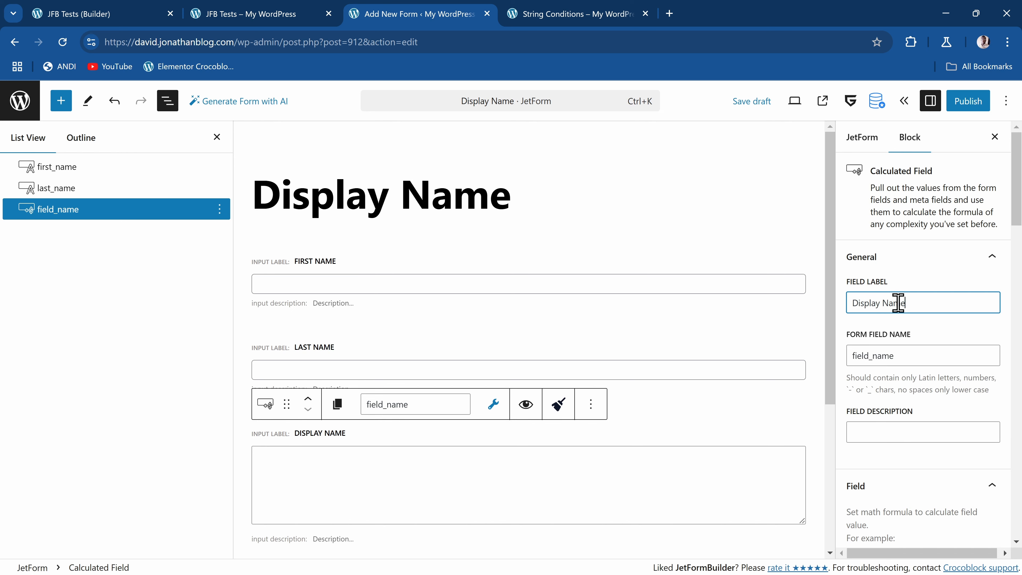
pyautogui.click(943, 346)
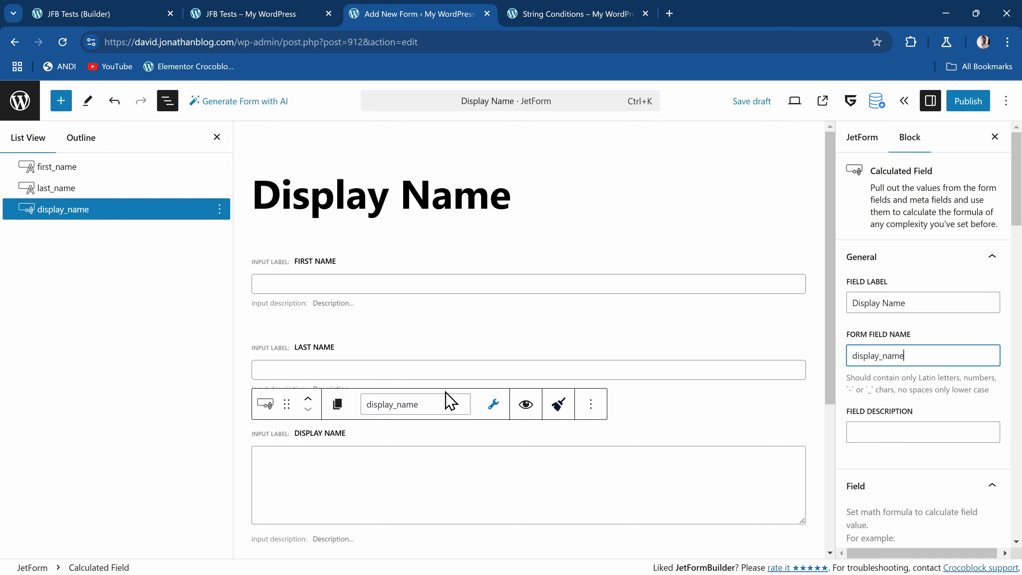
# Set the Display Name calculated field's value type to "as String"
pyautogui.scroll(-3, 562, 387)
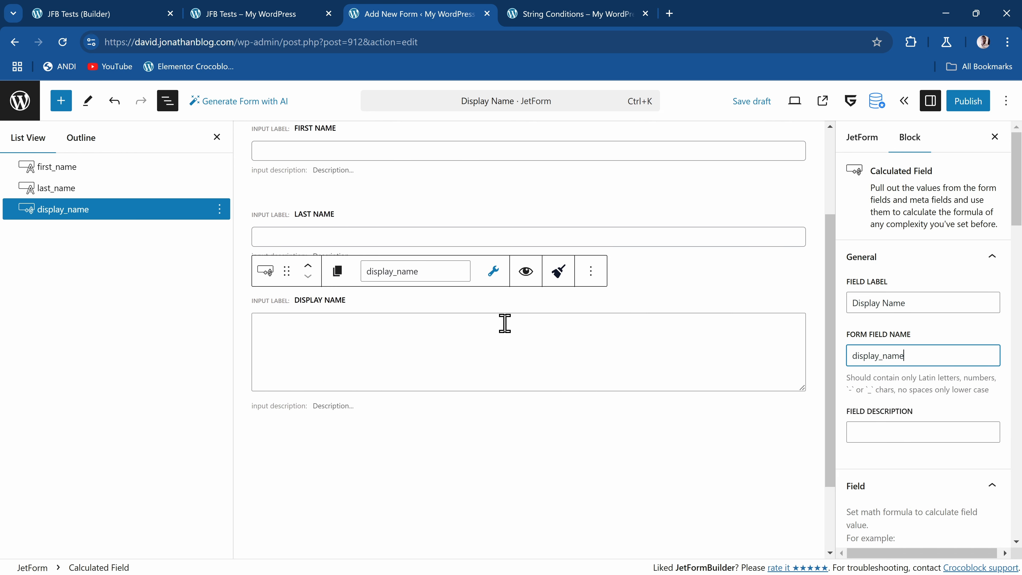
pyautogui.scroll(3, 485, 326)
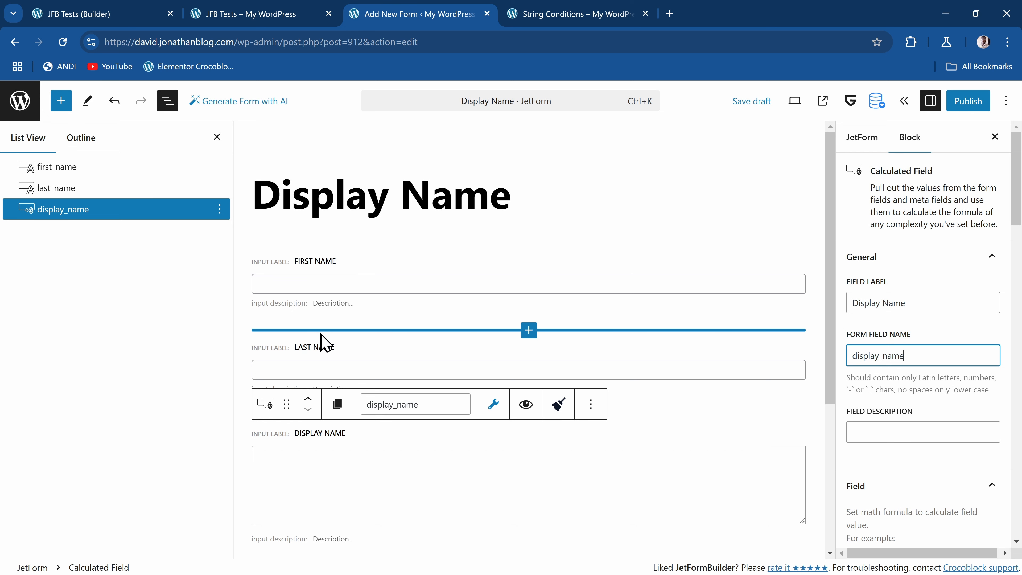
pyautogui.scroll(-3, 467, 405)
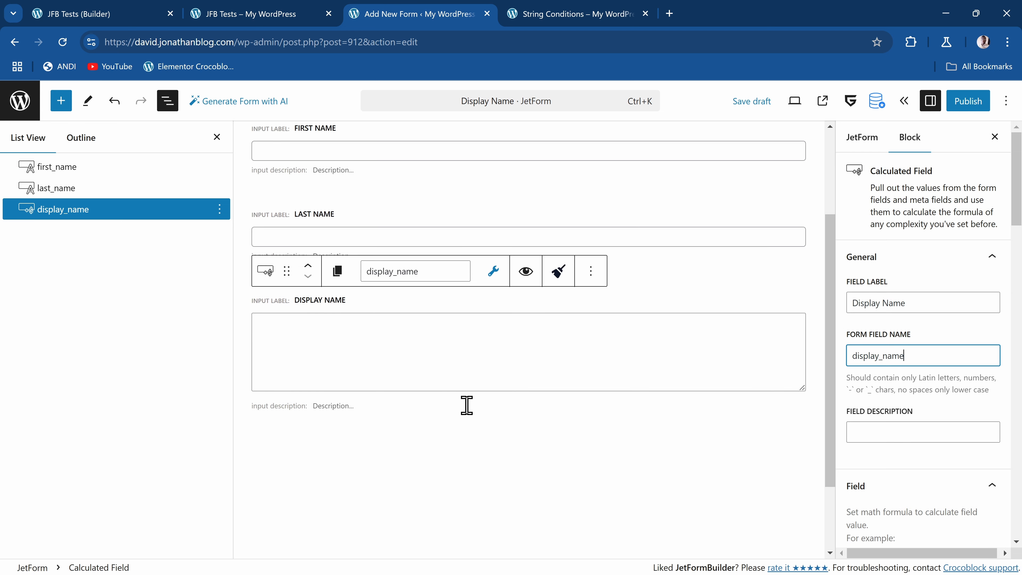
pyautogui.click(507, 350)
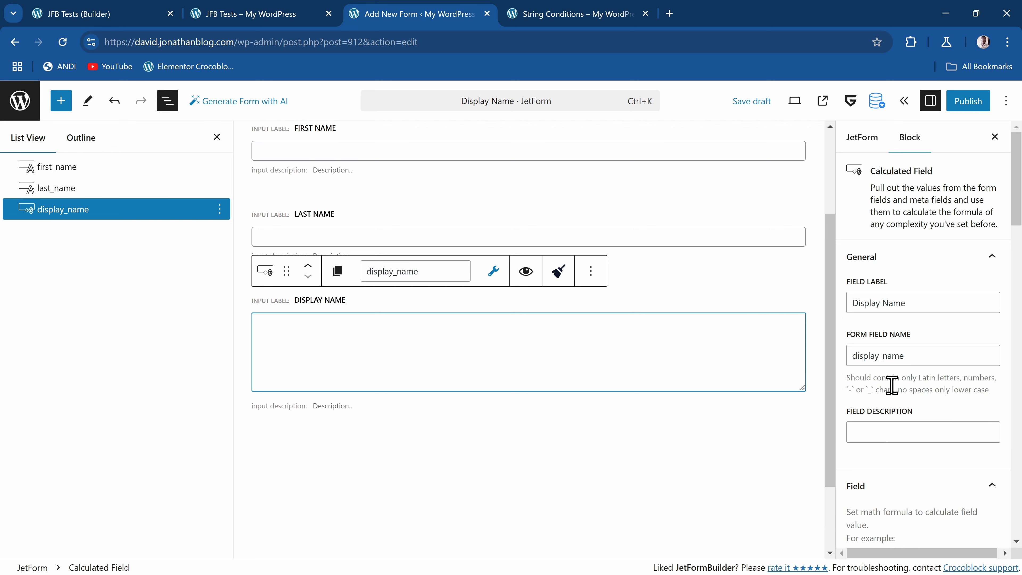
pyautogui.scroll(-8, 966, 410)
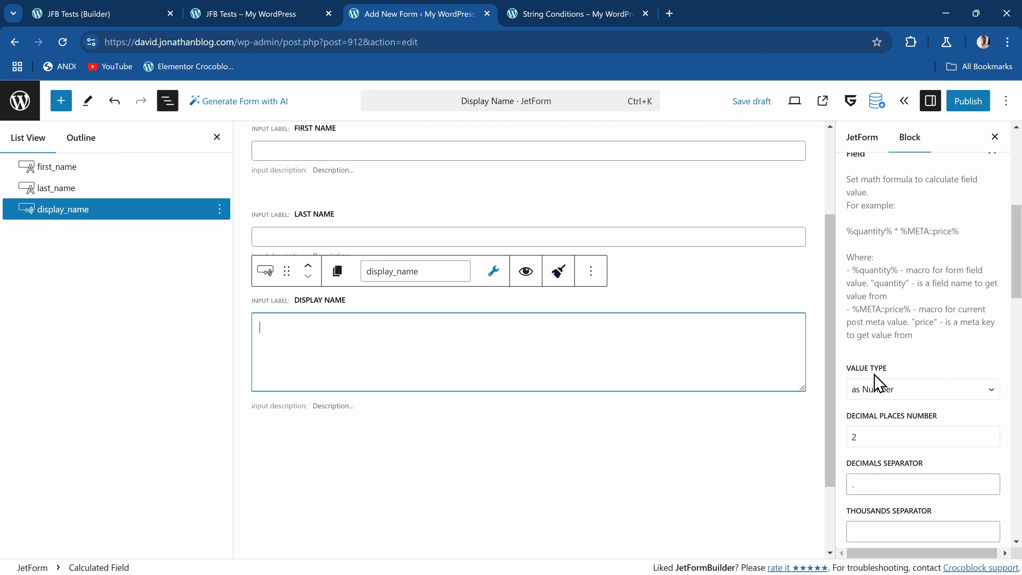
pyautogui.click(878, 390)
pyautogui.click(894, 426)
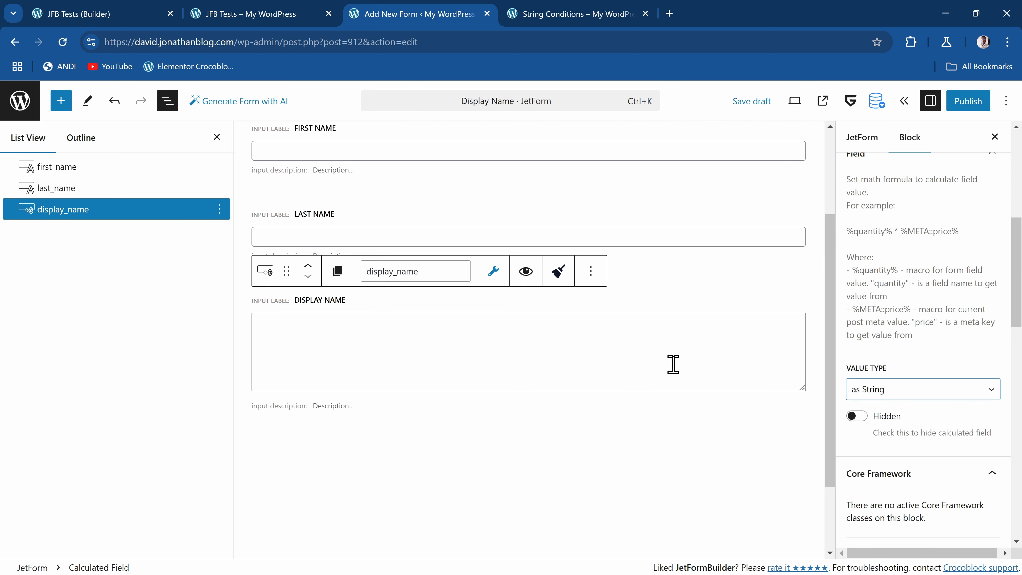
# Start the Display Name field's formula with the first_name field macro in single quotes: '%first_name%'
pyautogui.click(622, 344)
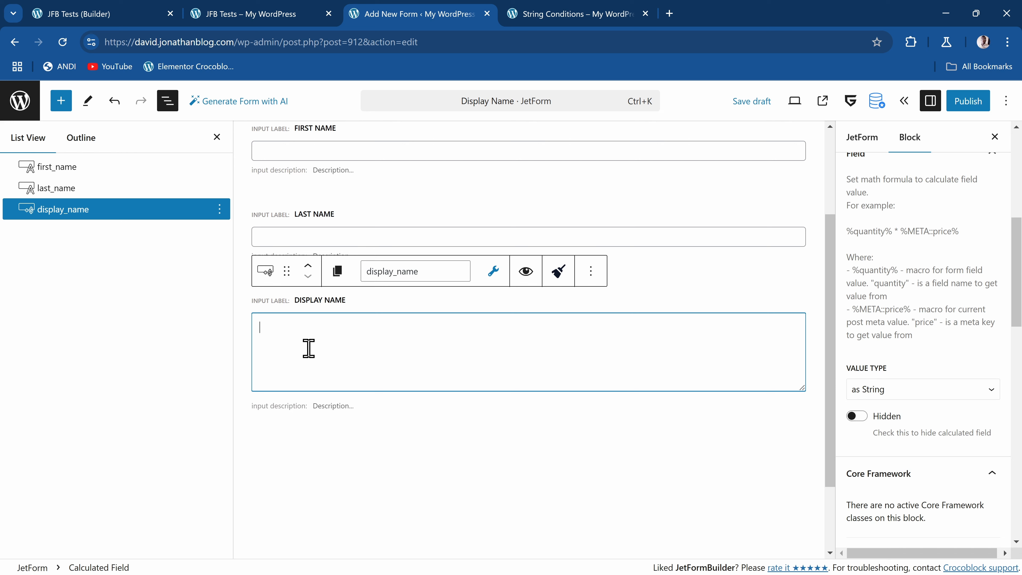
pyautogui.write("'")
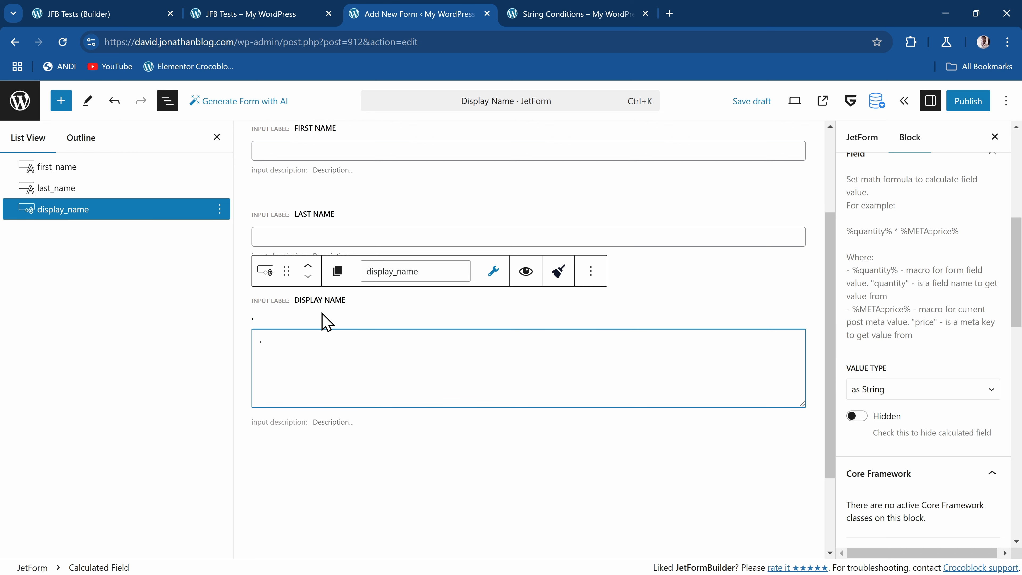
pyautogui.click(492, 275)
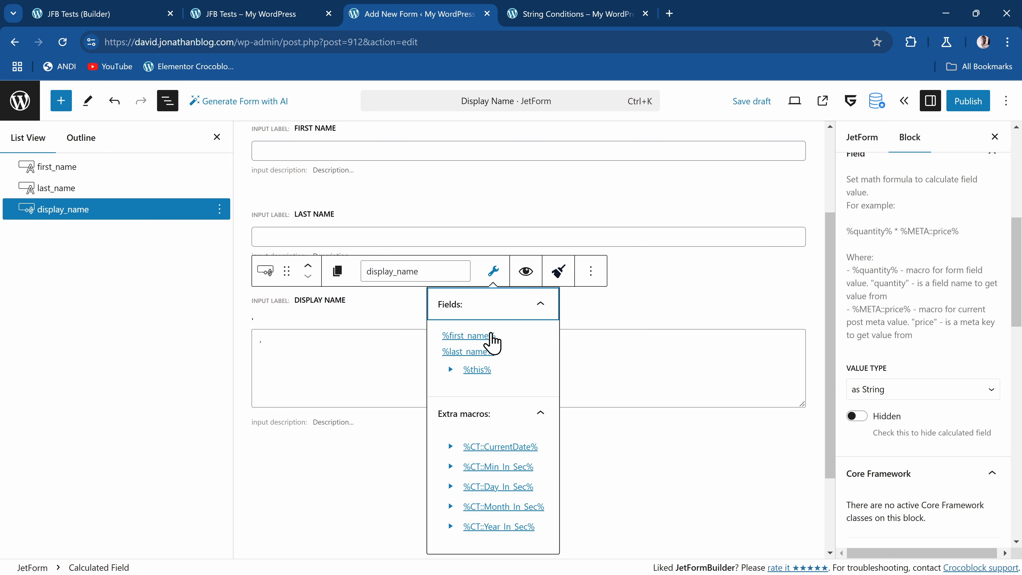
pyautogui.click(475, 336)
pyautogui.click(363, 346)
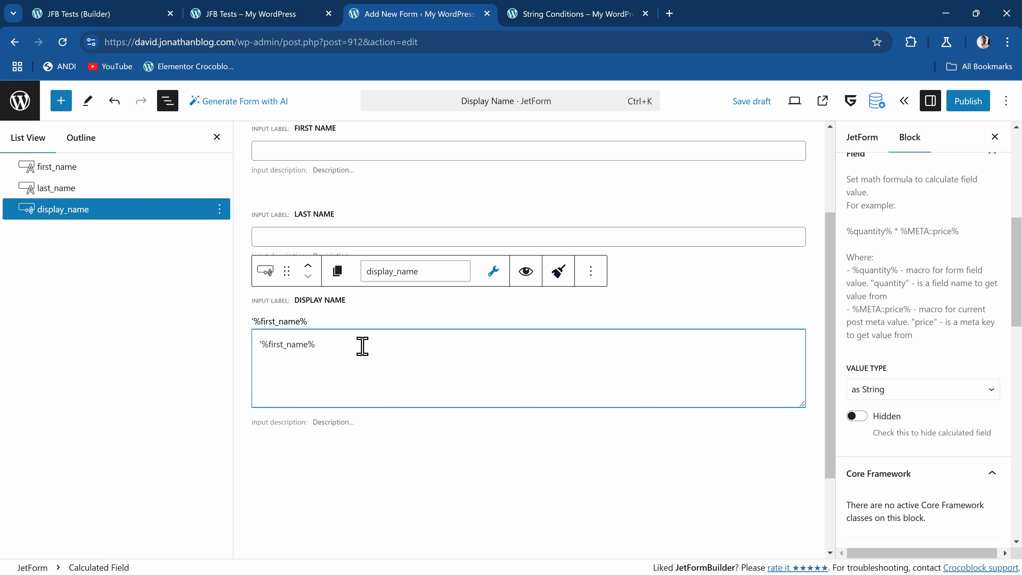
pyautogui.write("'")
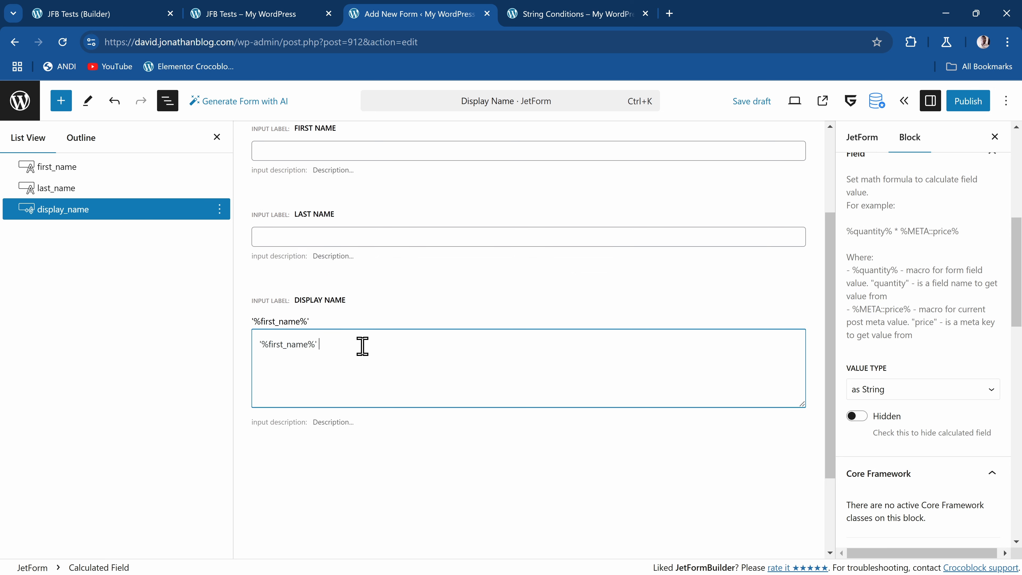
pyautogui.write(' &&')
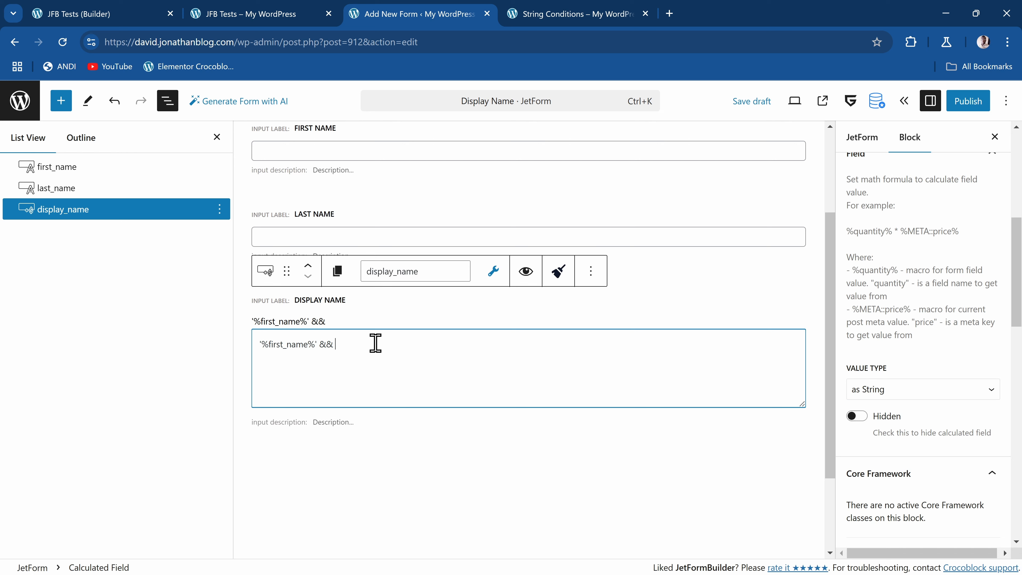
pyautogui.write(" '")
# Extend the Display Name formula with the && operator and the quoted last_name macro: && '%last_name%'
pyautogui.click(494, 271)
pyautogui.click(479, 352)
pyautogui.click(408, 343)
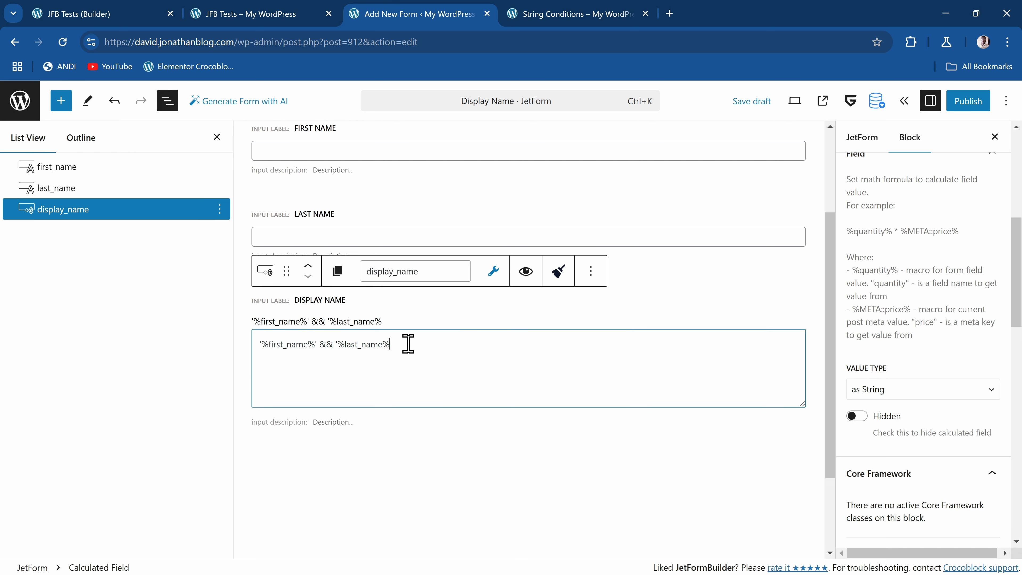
pyautogui.write("'")
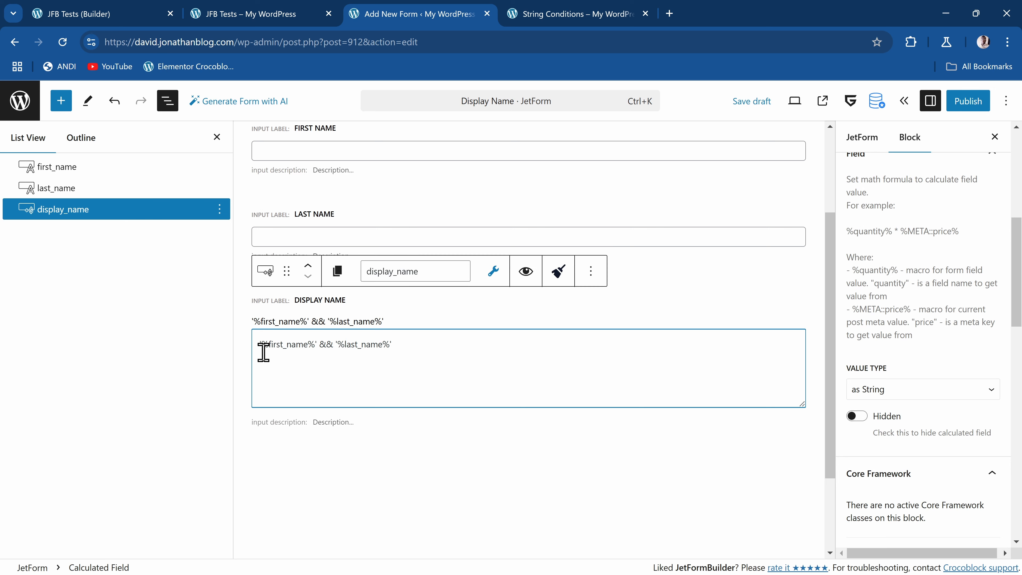
# Insert the comparison operator == directly after '%first_name%' in the Display Name formula
pyautogui.click(312, 345)
pyautogui.press('Left')
pyautogui.write('==')
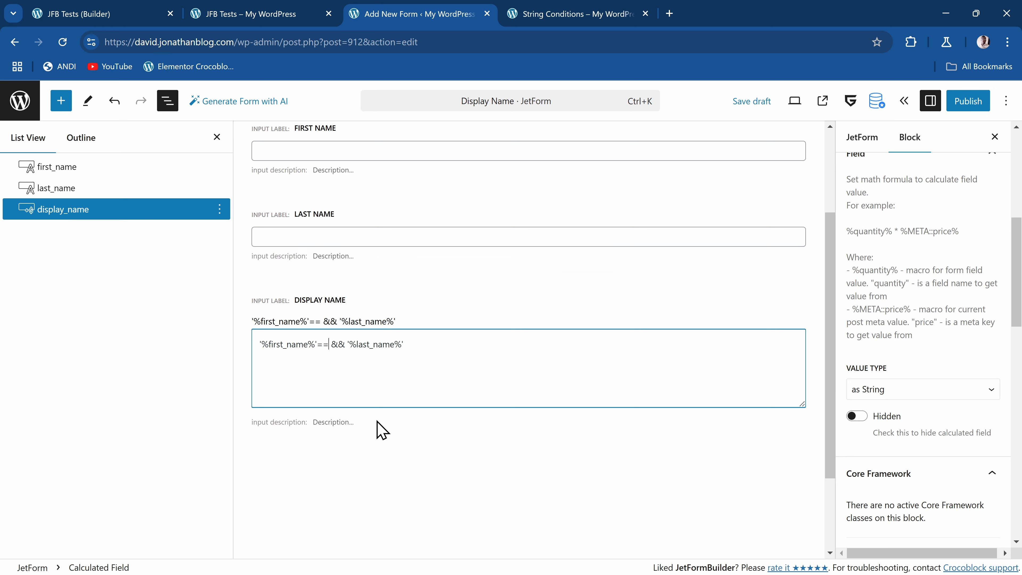